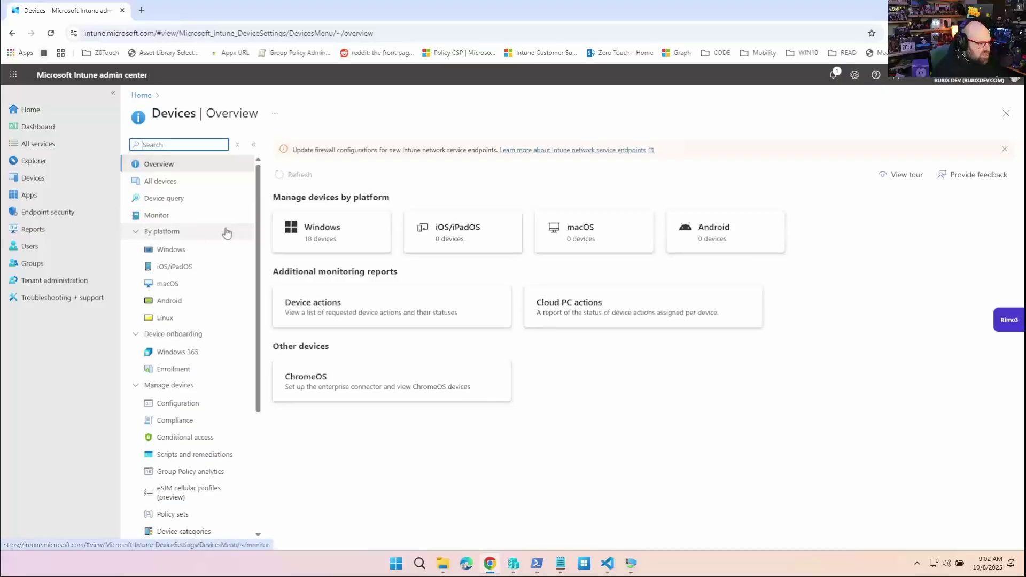
Open the Windows 365 Cloud PC overview and list all four provisioned Cloud PCs.
left_click(185, 354)
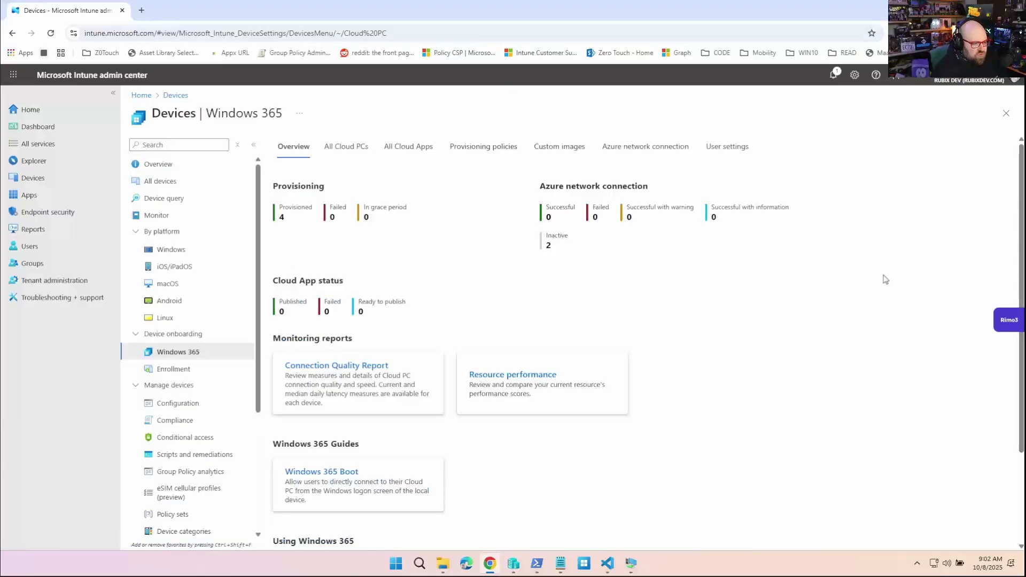
left_click(356, 152)
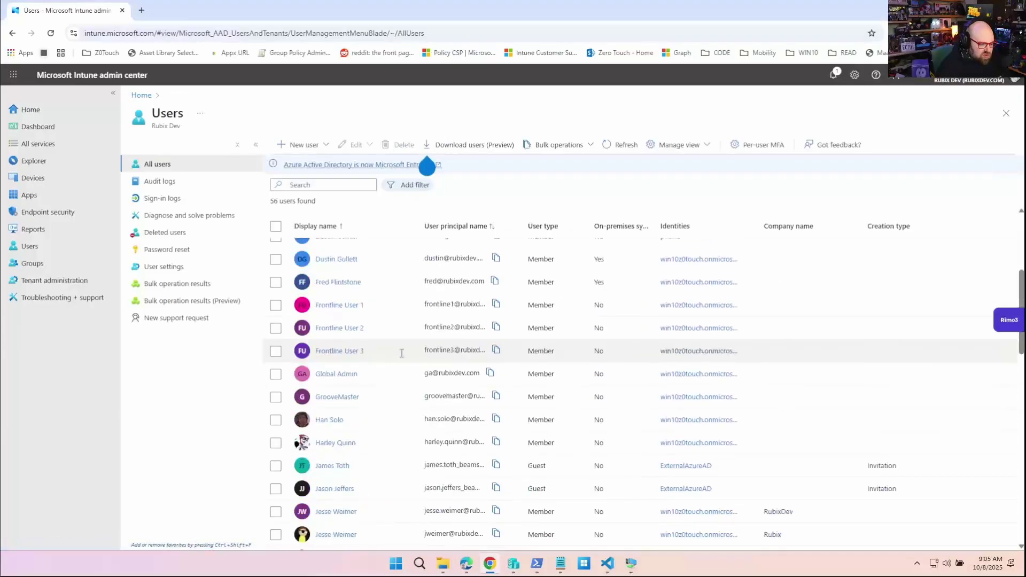
Filter users by the suggested 'st' name to four matches and widen the User principal name column.
left_click(324, 182)
type("steve.weiner")
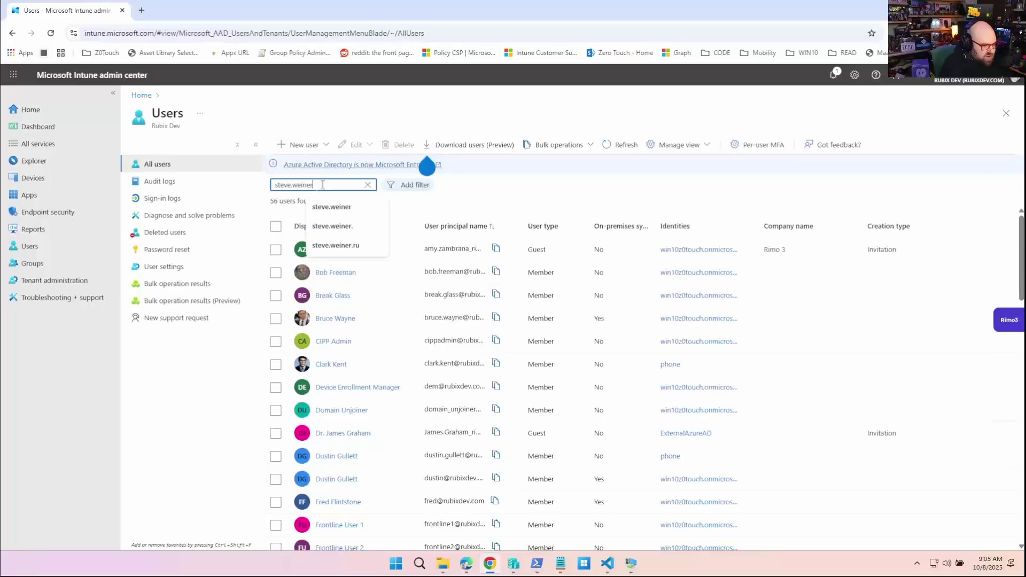
left_click(530, 210)
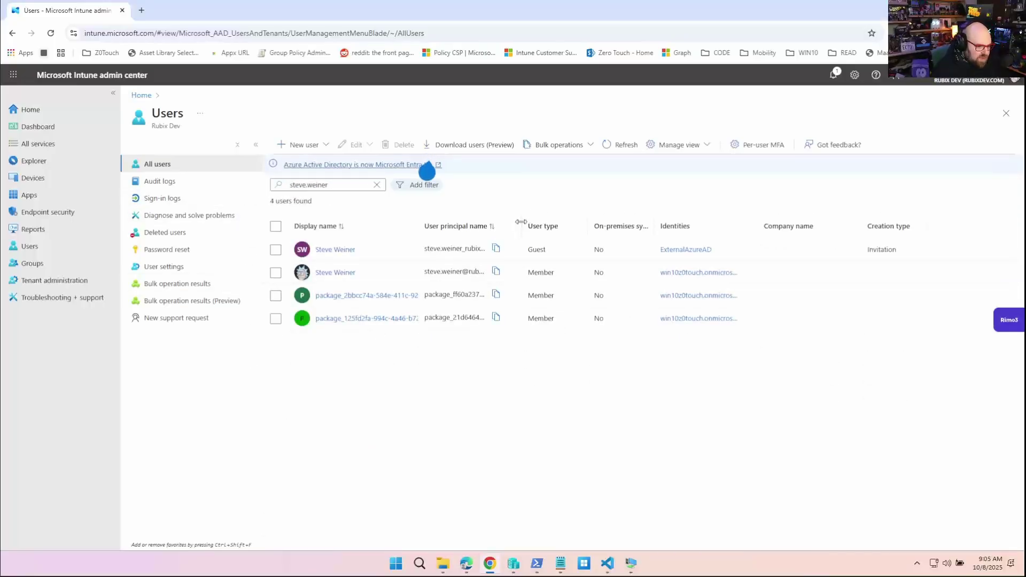
left_click_drag(557, 220, 660, 218)
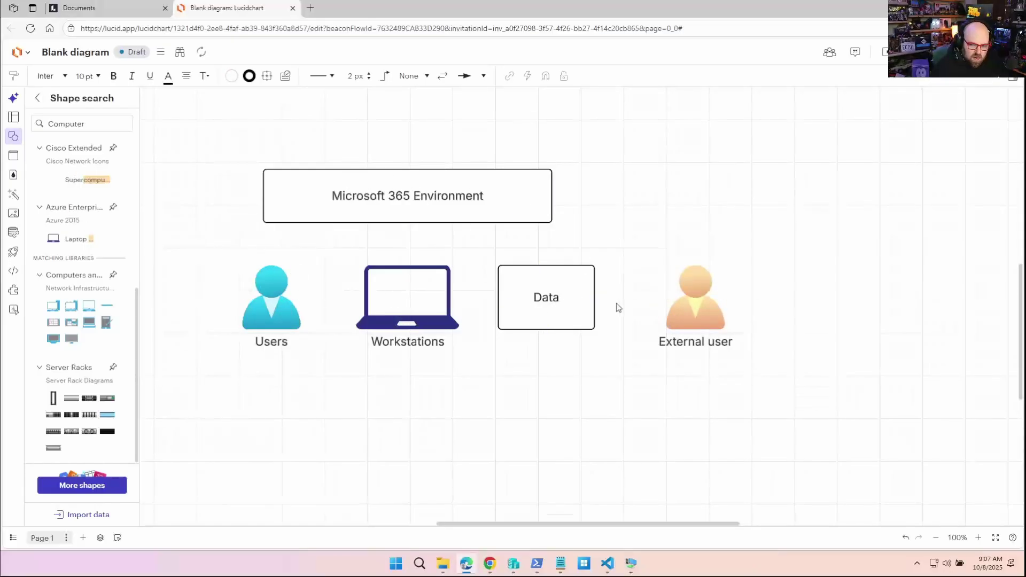
Move External user beside Data and replace the orange Workstations laptop with a Cloud PC laptop.
mouse_move(677, 302)
left_mouse_down()
mouse_move(668, 306)
mouse_move(735, 305)
mouse_move(596, 297)
left_mouse_up()
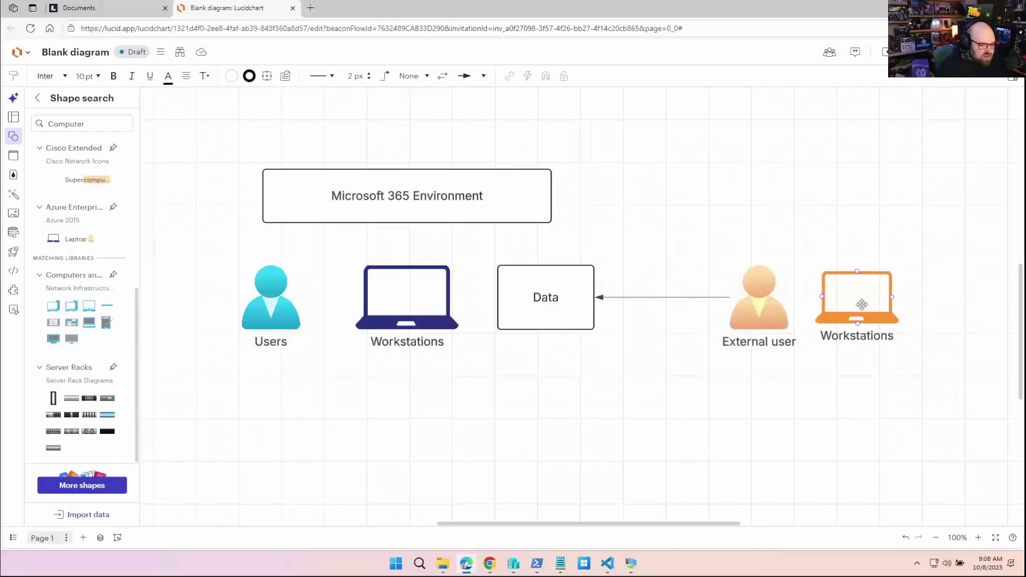
left_click(759, 285)
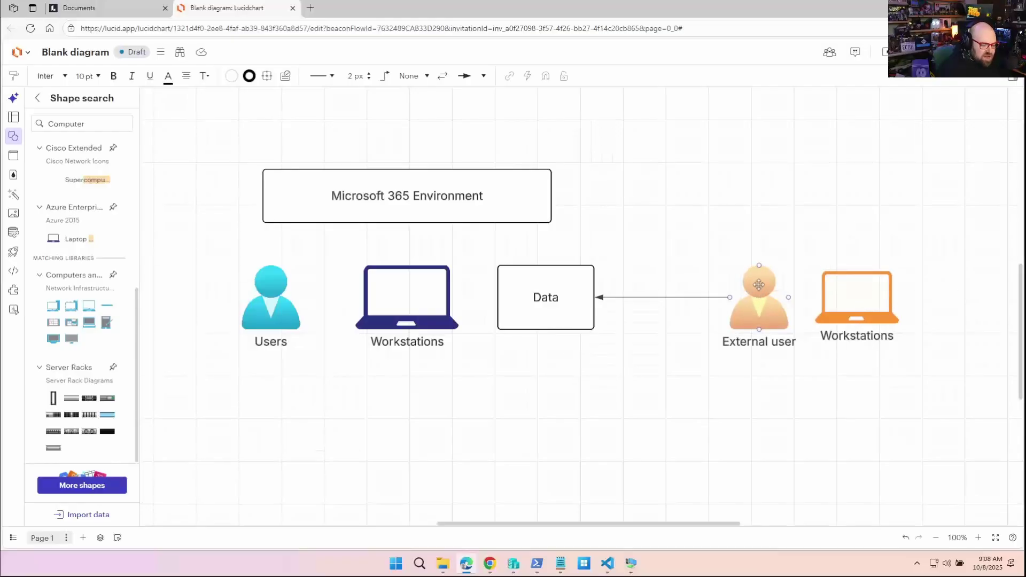
left_click(666, 328)
key("Delete")
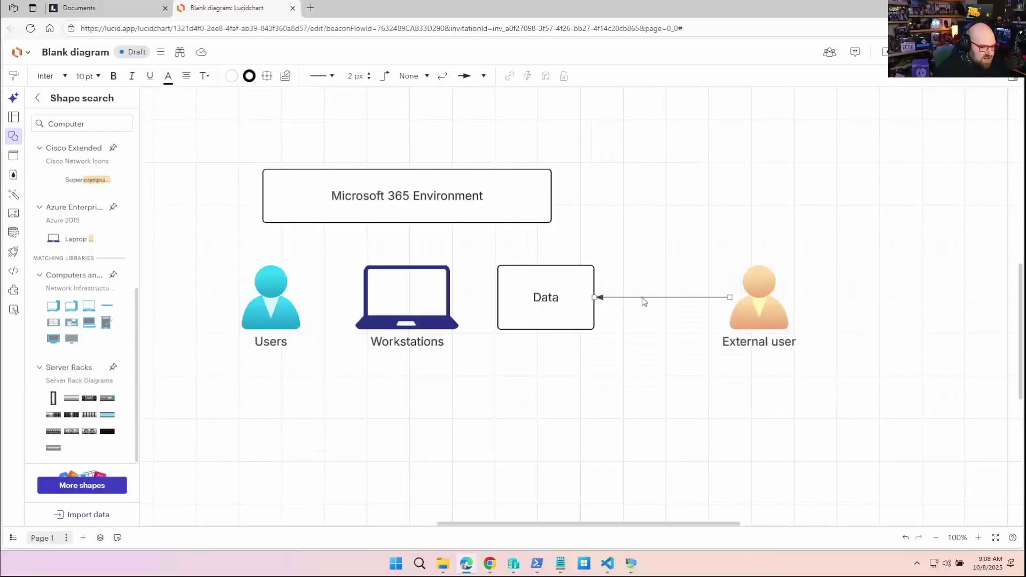
key("ctrl+z")
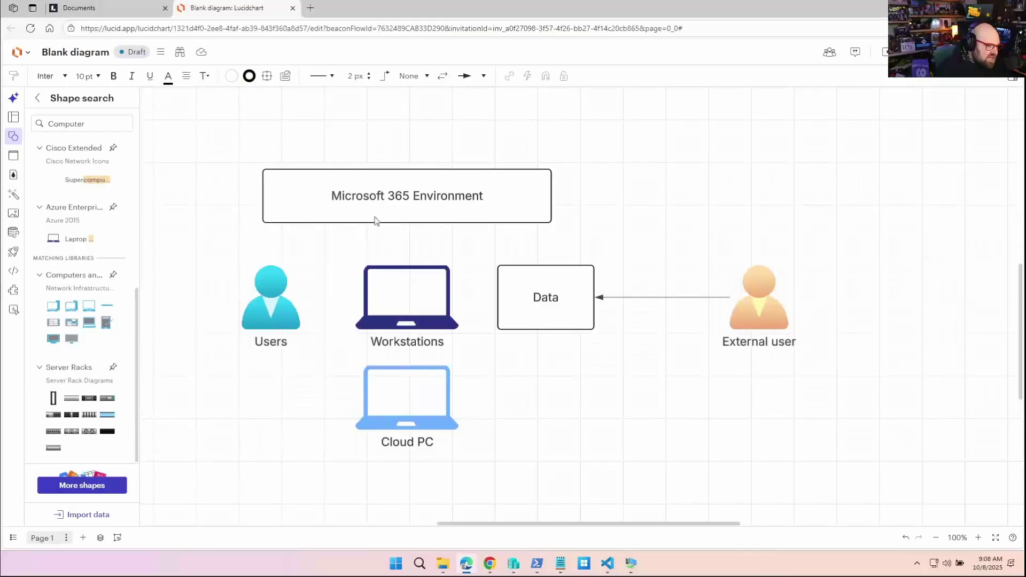
left_click(193, 203)
Connect the Cloud PC to External user and Data, removing the direct Data–External user connector.
left_click_drag(458, 398, 791, 297)
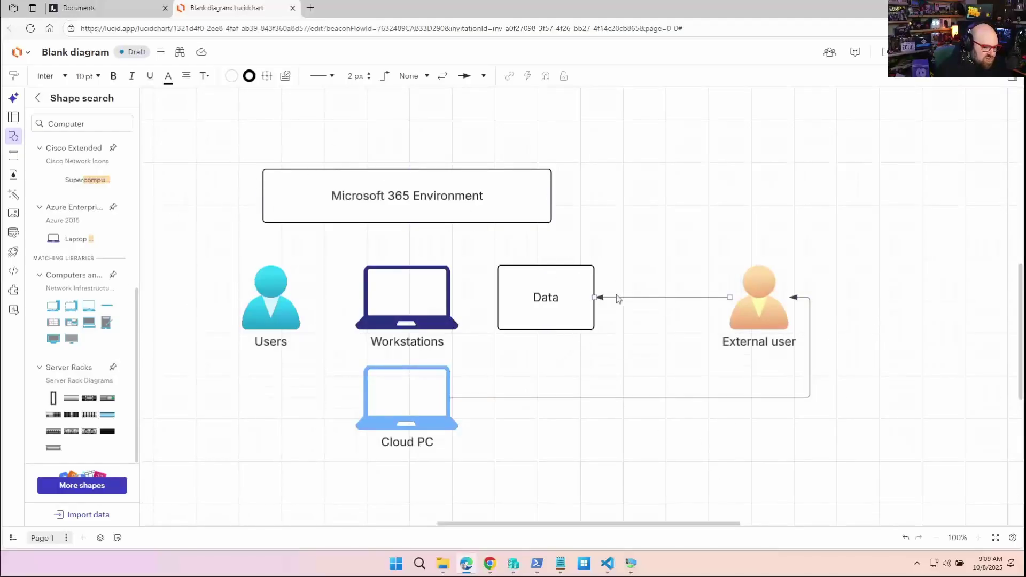
left_click(617, 298)
key("ctrl+z")
left_click(533, 300)
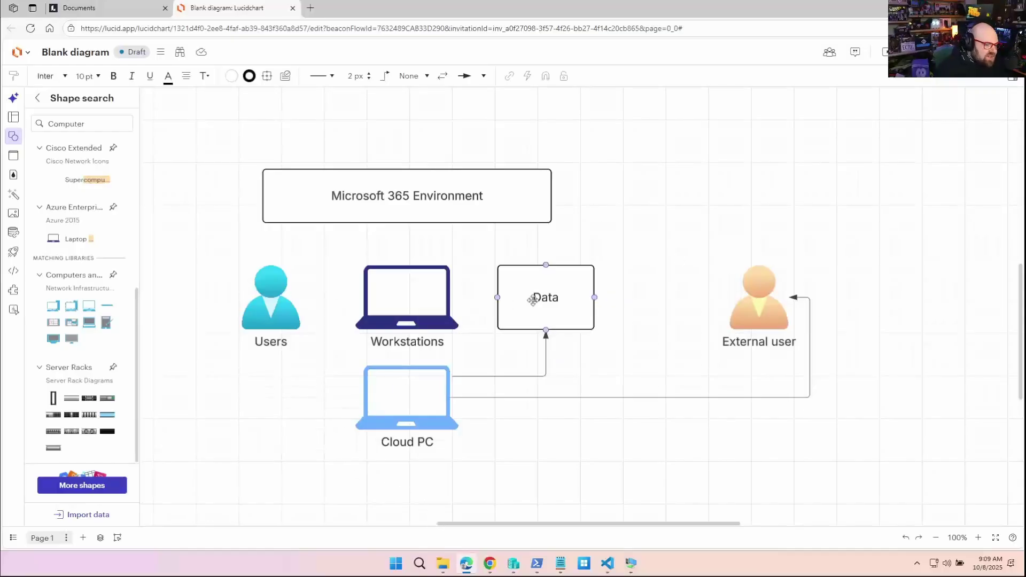
left_click(483, 309)
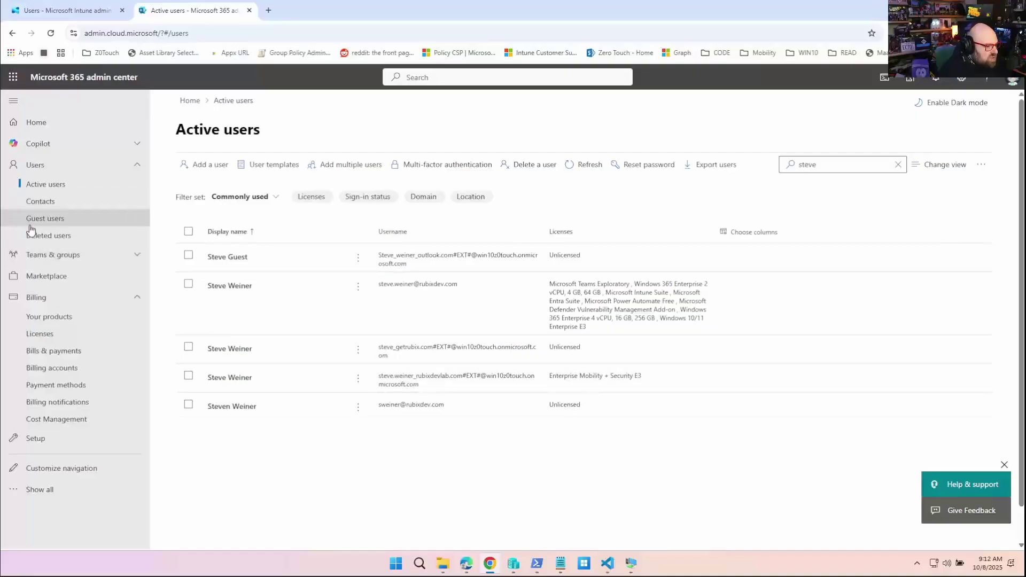
Show Active teams & groups, listing the All Company and IT groups.
left_click(38, 256)
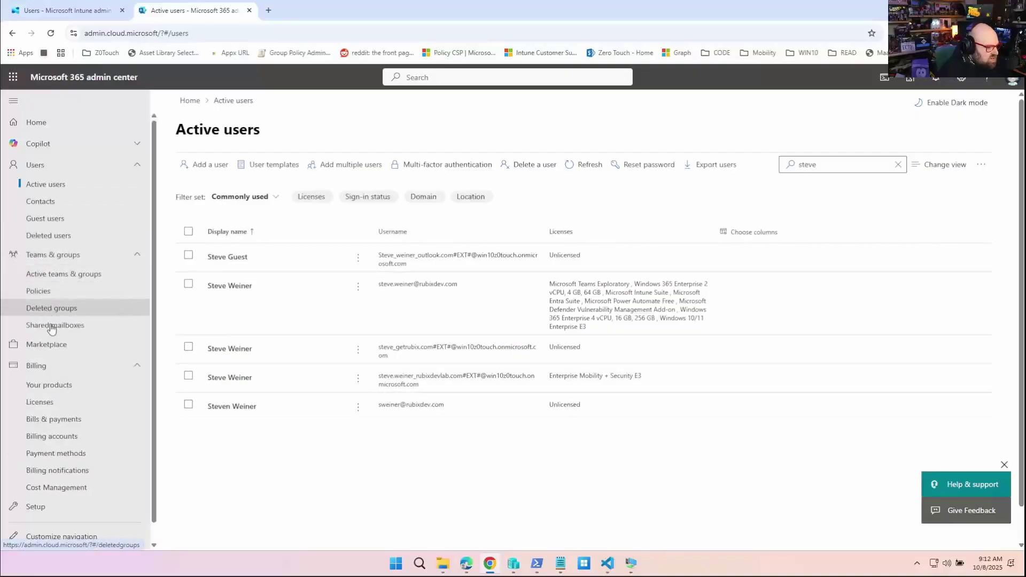
left_click(55, 272)
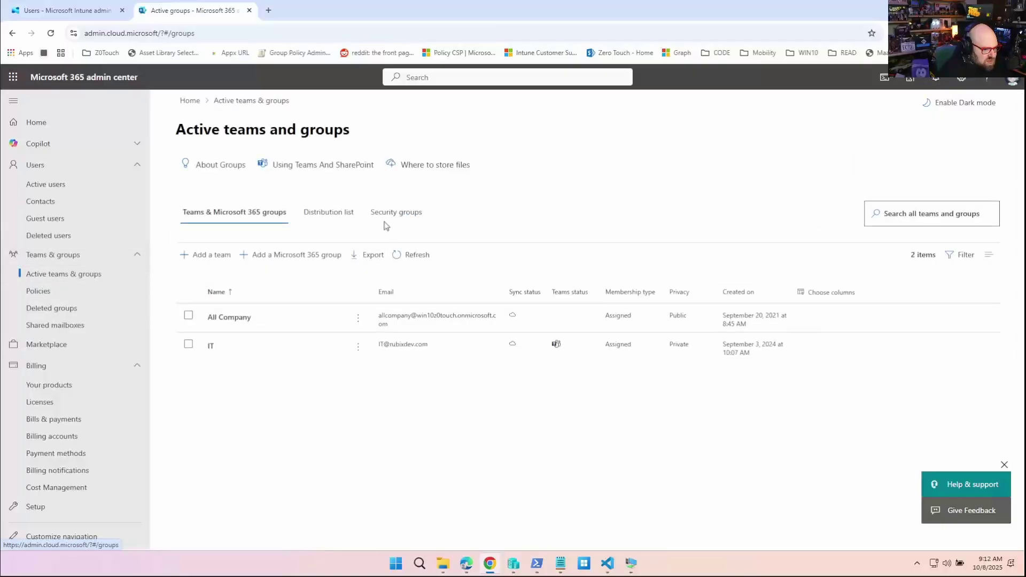
Add a security group named 'W365 External' with default settings and role assignment disabled.
left_click(392, 213)
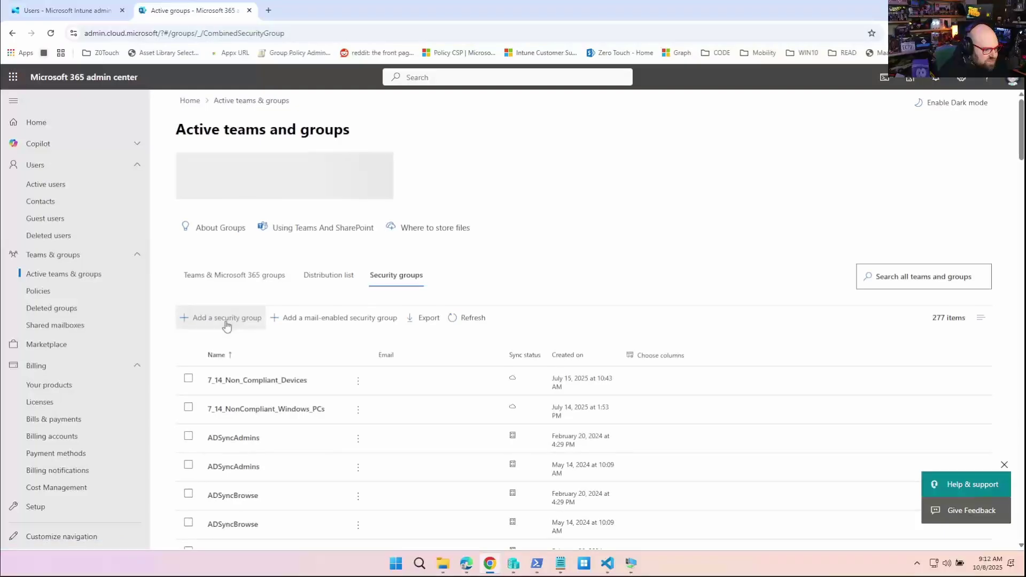
left_click(226, 322)
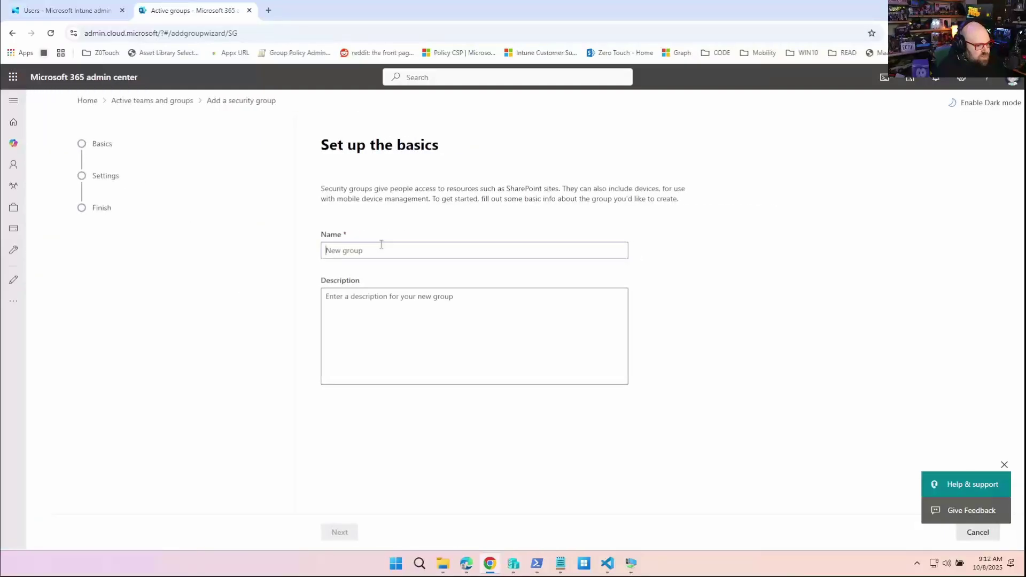
type("W365 External")
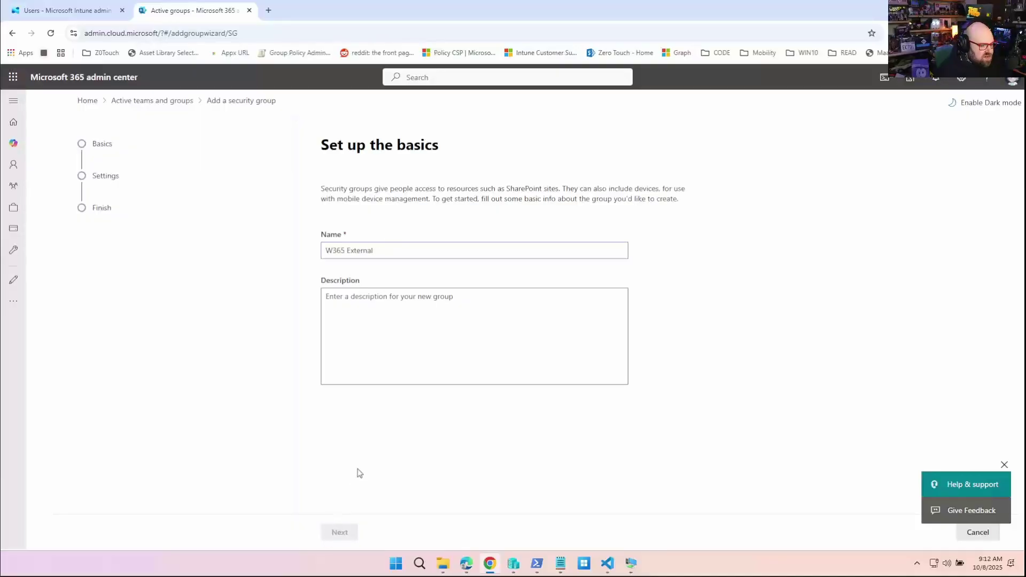
left_click(339, 531)
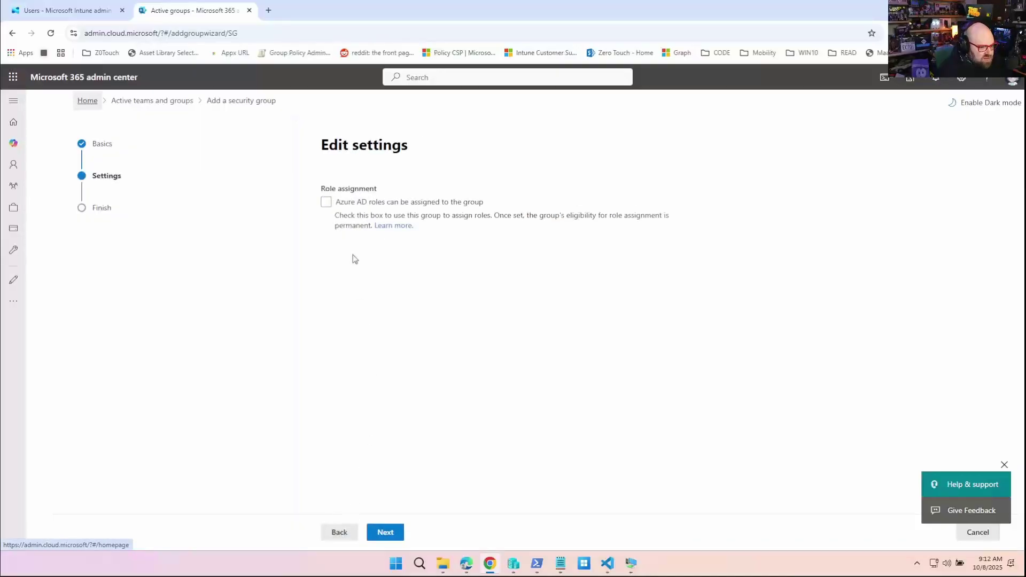
left_click(396, 537)
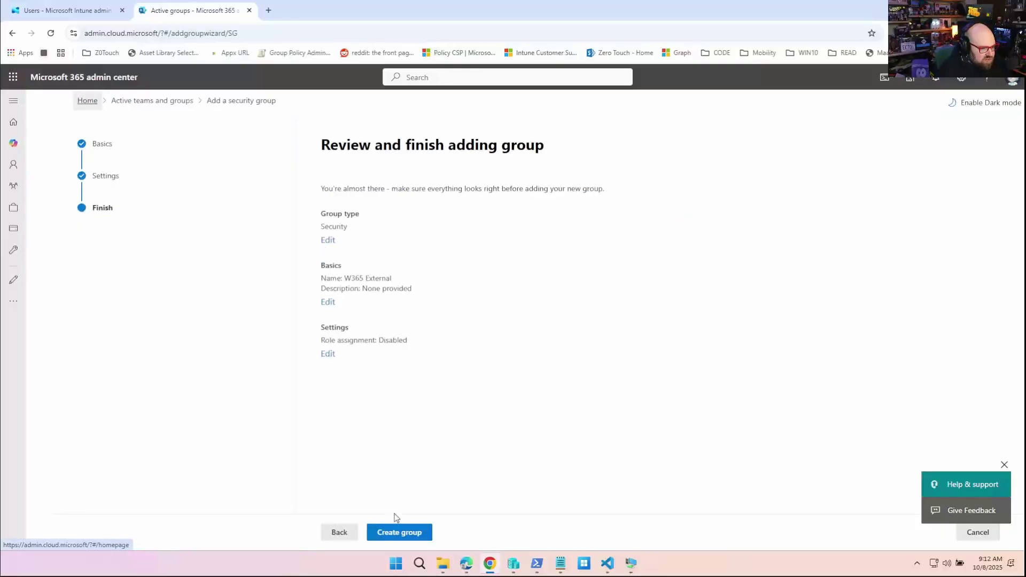
left_click(398, 533)
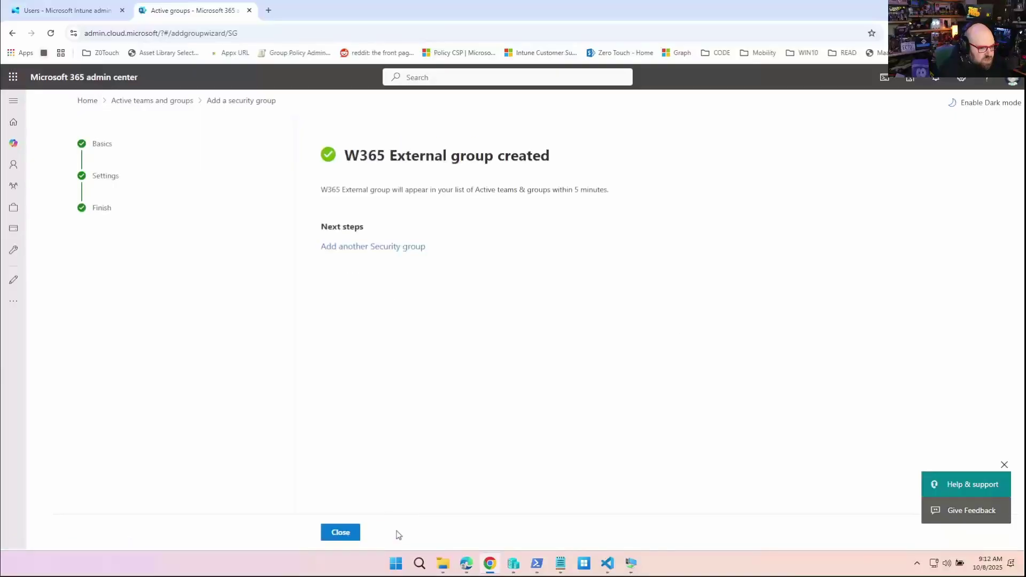
left_click(340, 533)
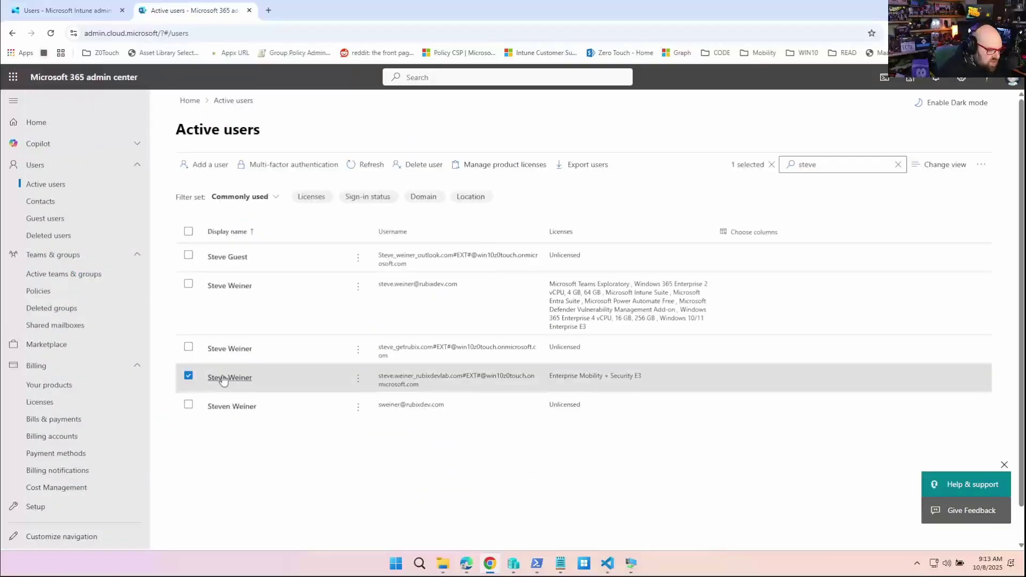
left_click(230, 377)
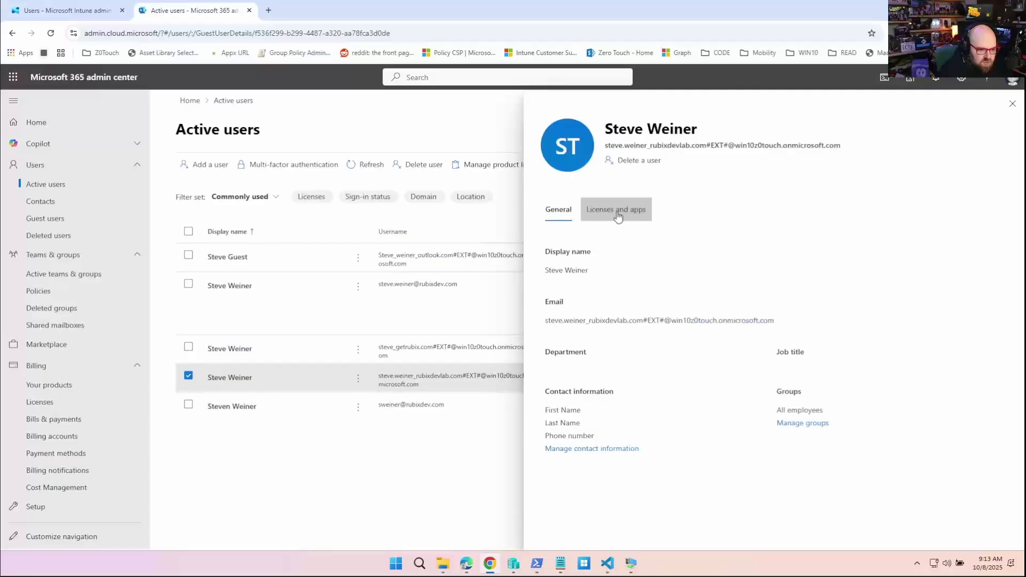
left_click(810, 425)
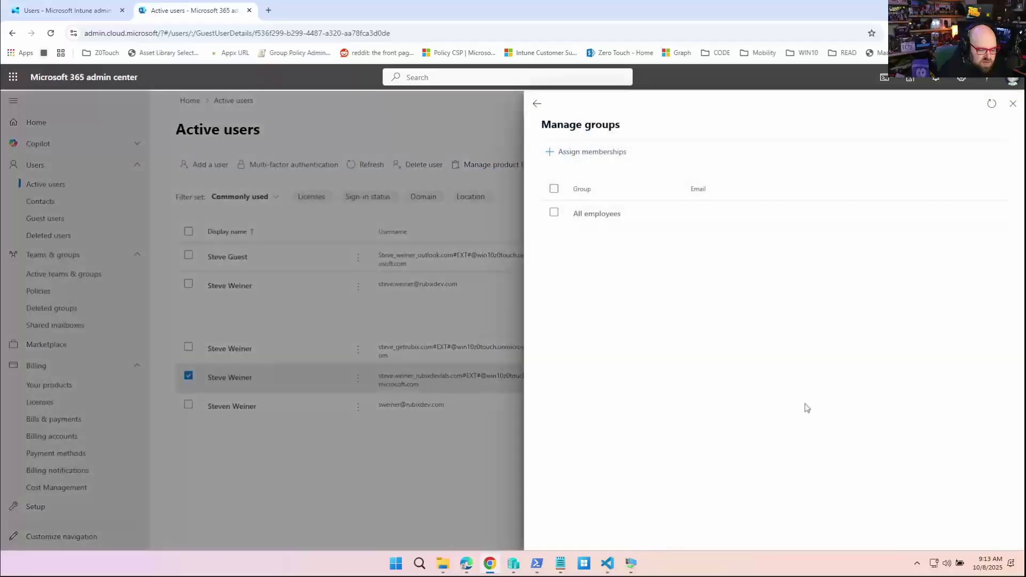
left_click(583, 152)
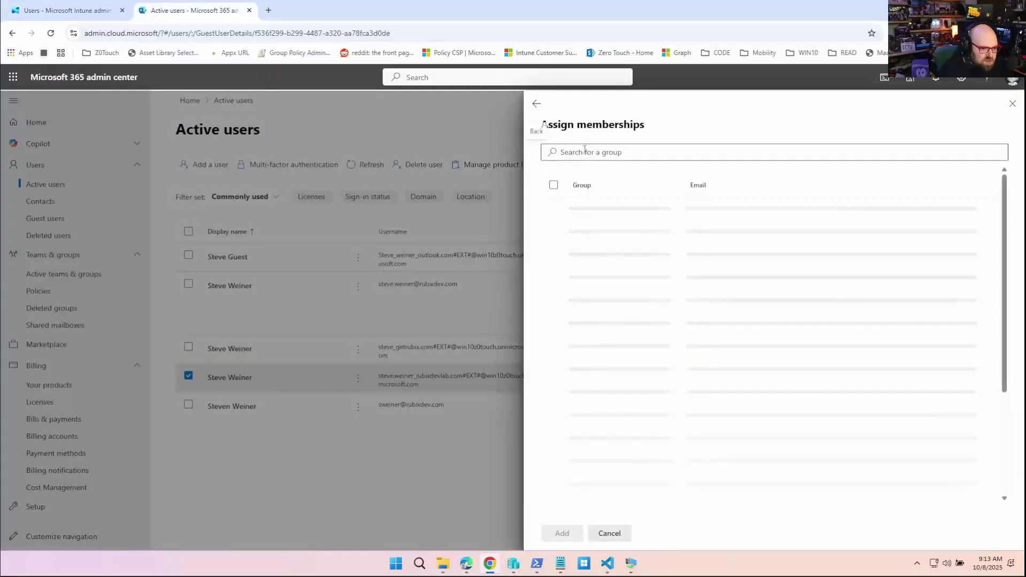
type("W365")
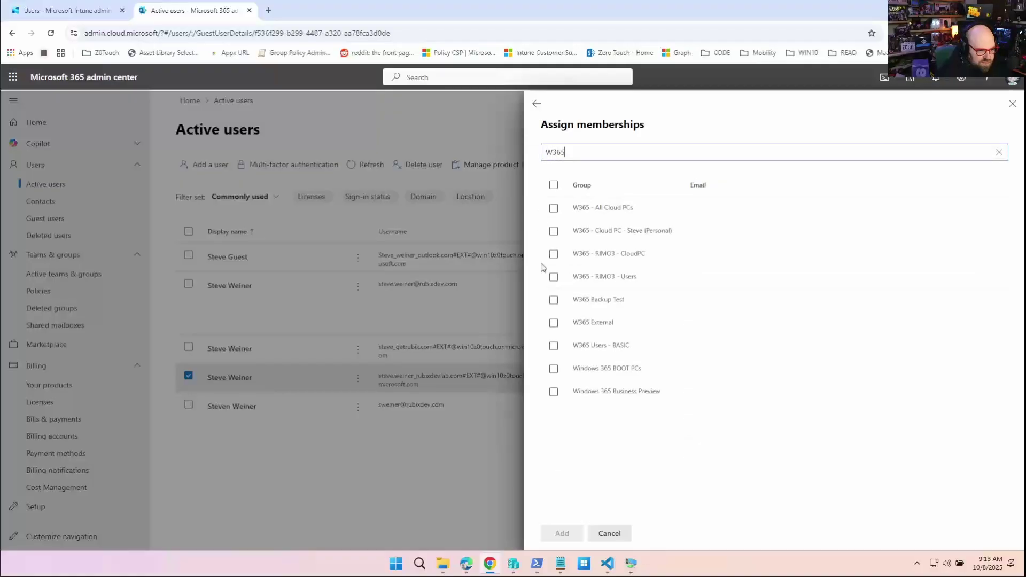
left_click(553, 323)
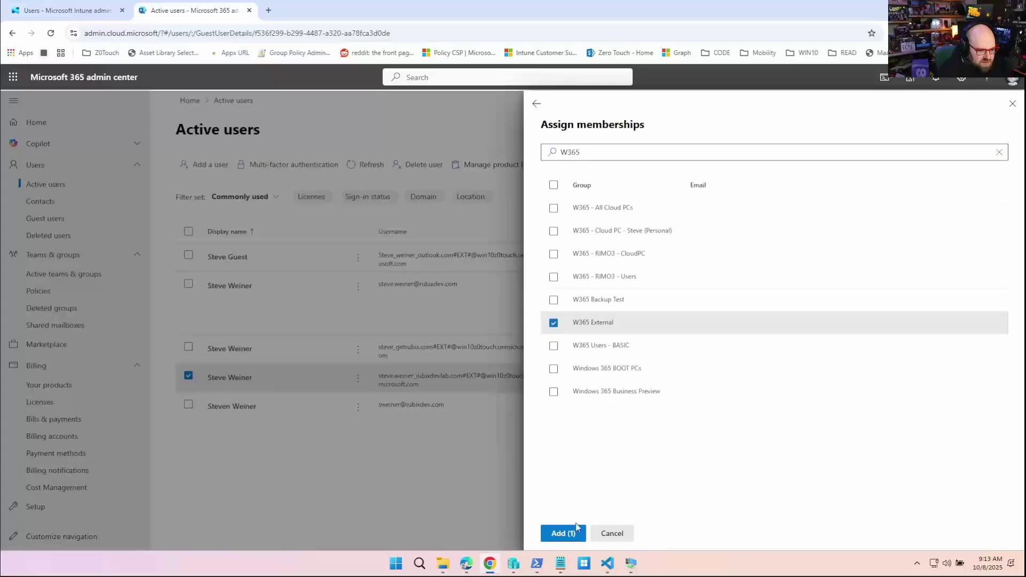
left_click(574, 533)
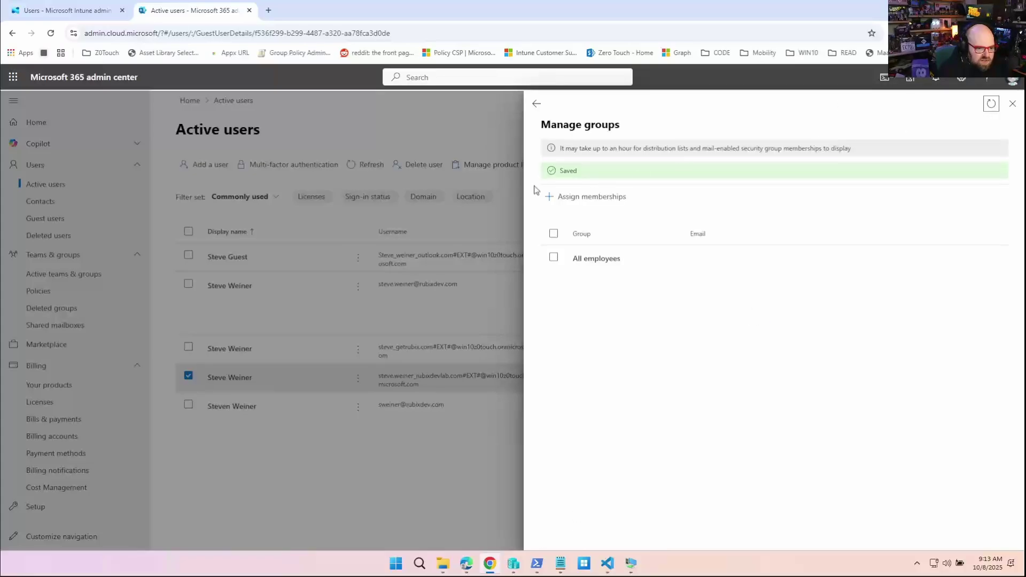
left_click(991, 104)
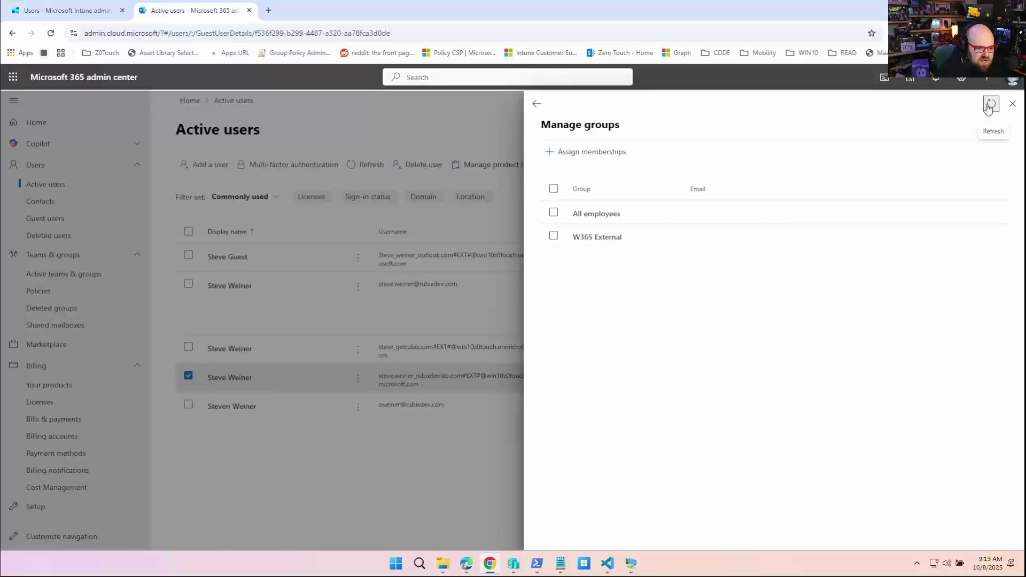
left_click(1012, 104)
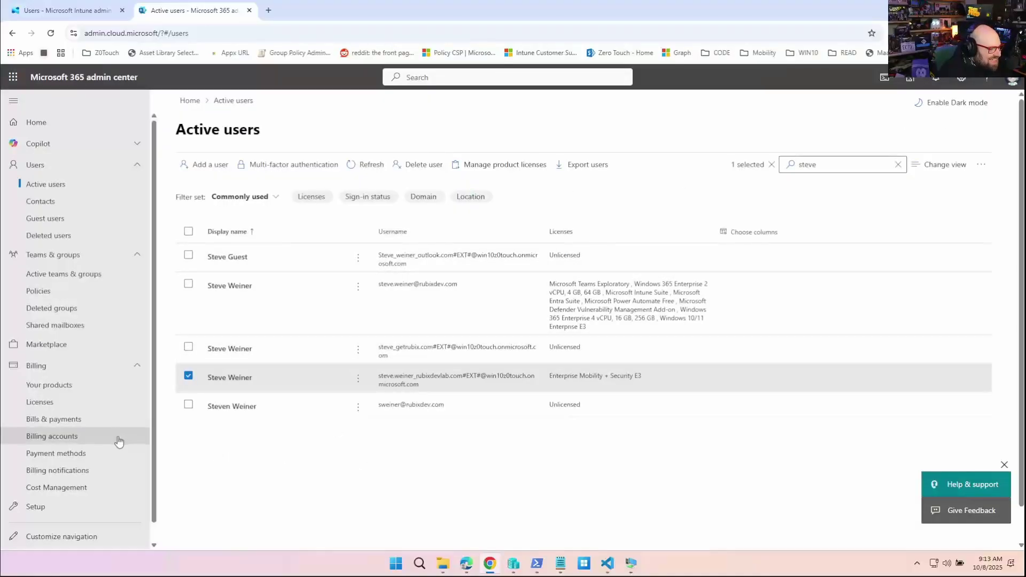
Open the Windows 365 Enterprise 2 vCPU, 4 GB, 64 GB license and its group assignments.
left_click(85, 404)
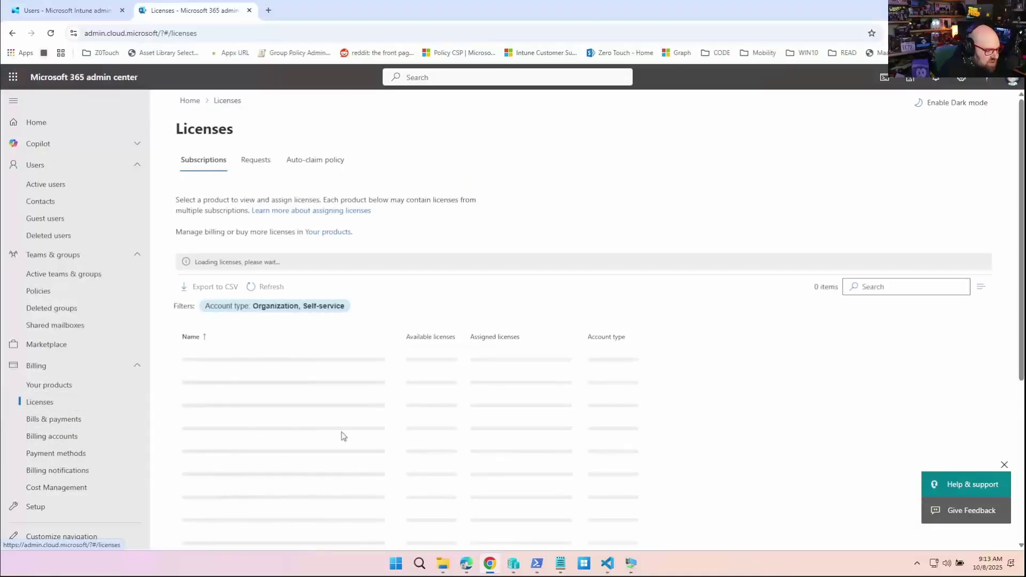
scroll(297, 437, "down", 3)
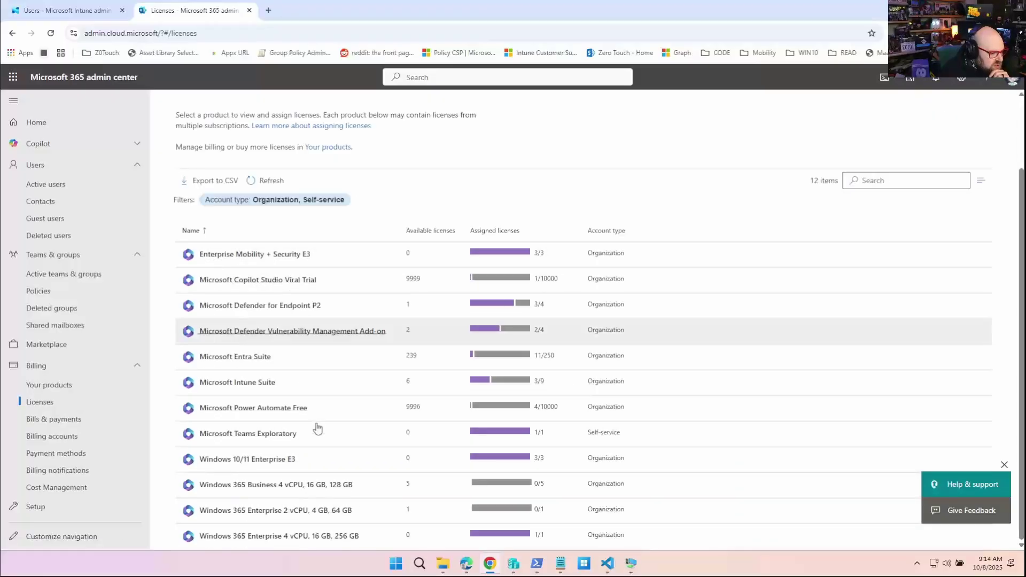
left_click(315, 515)
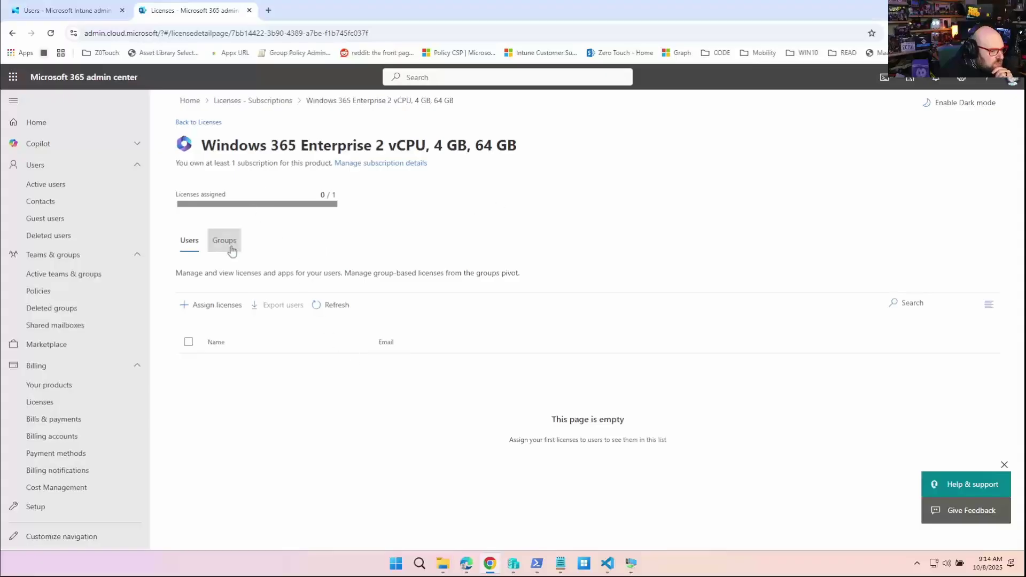
left_click(224, 240)
Assign this license to the W365 External group and refresh its assignment status.
left_click(224, 309)
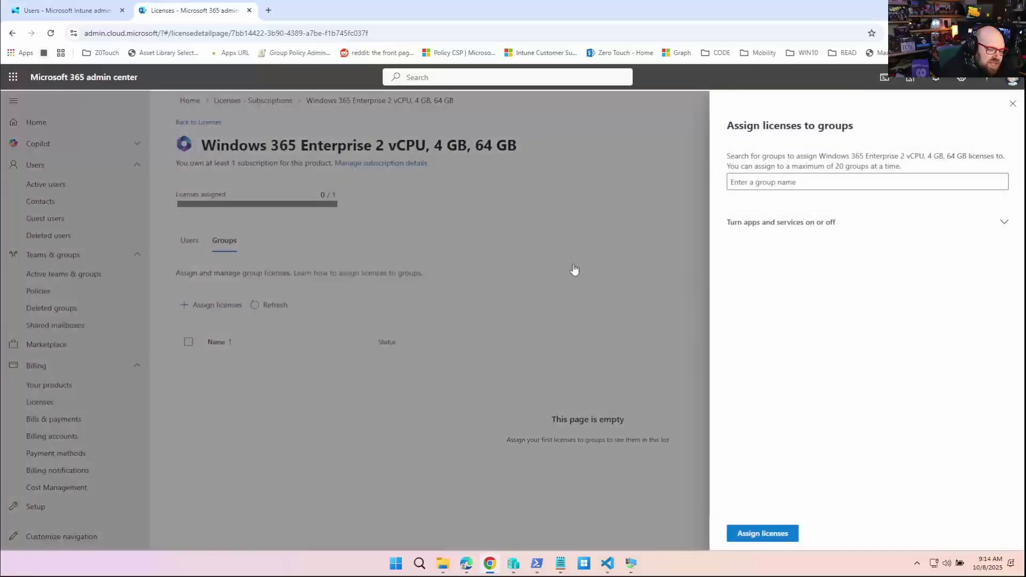
left_click(744, 183)
type("W3")
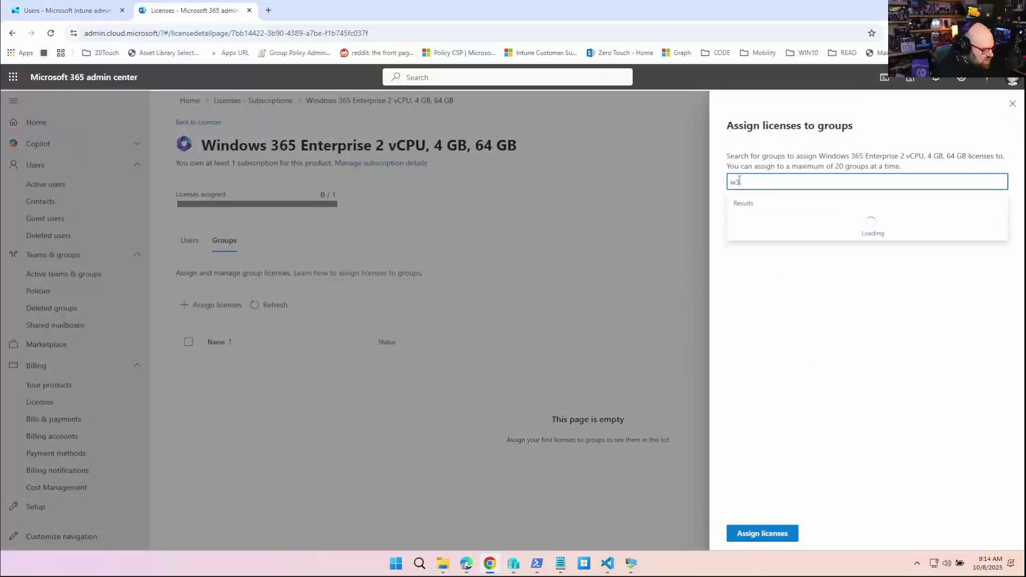
type("65")
left_click(729, 224)
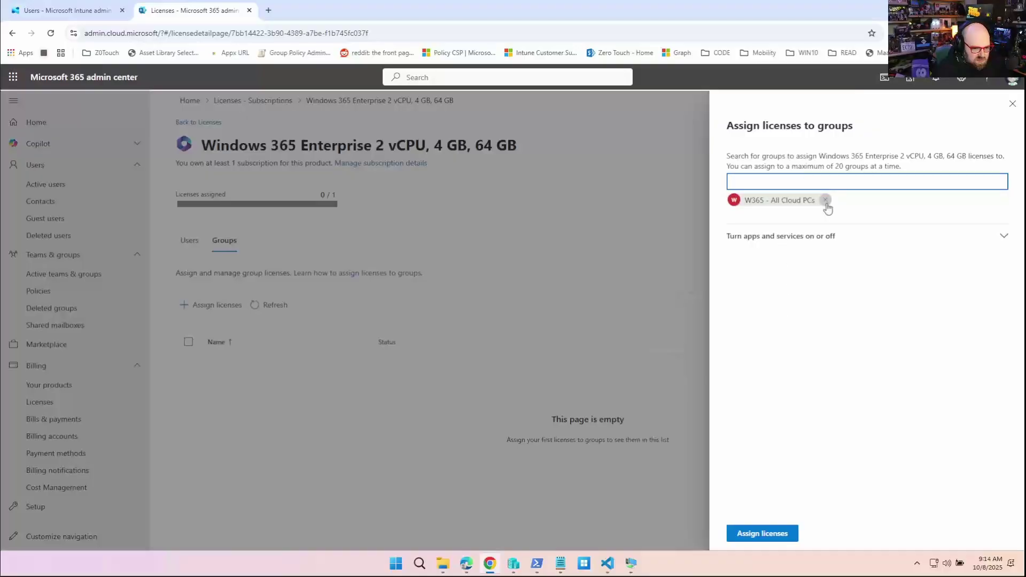
left_click(825, 200)
type("W3")
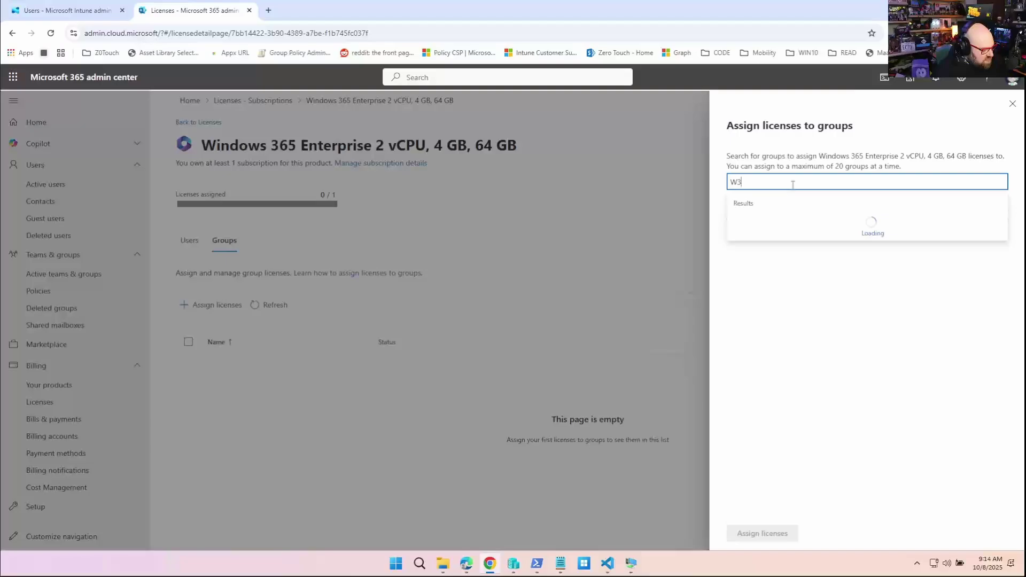
type("65")
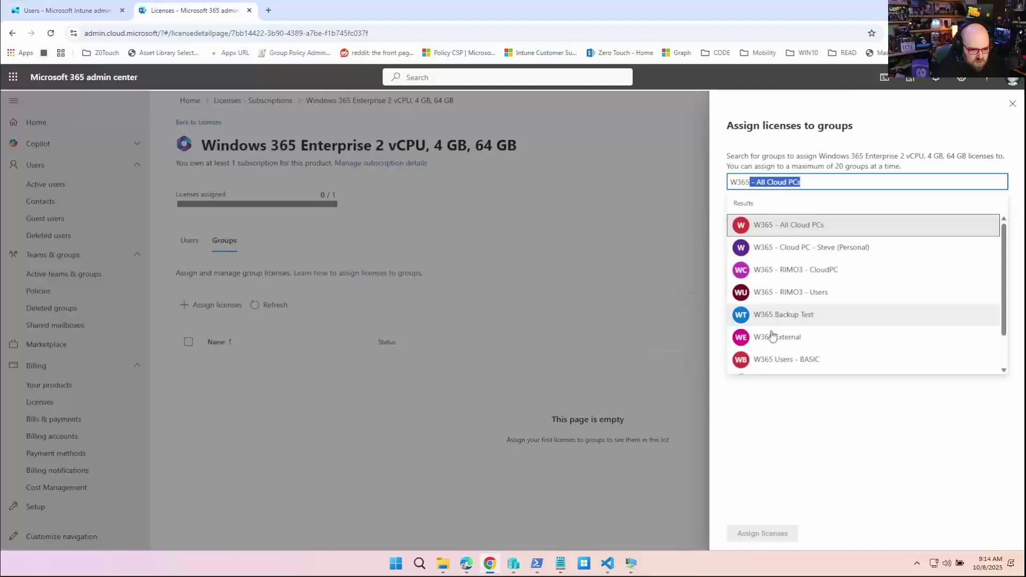
left_click(774, 337)
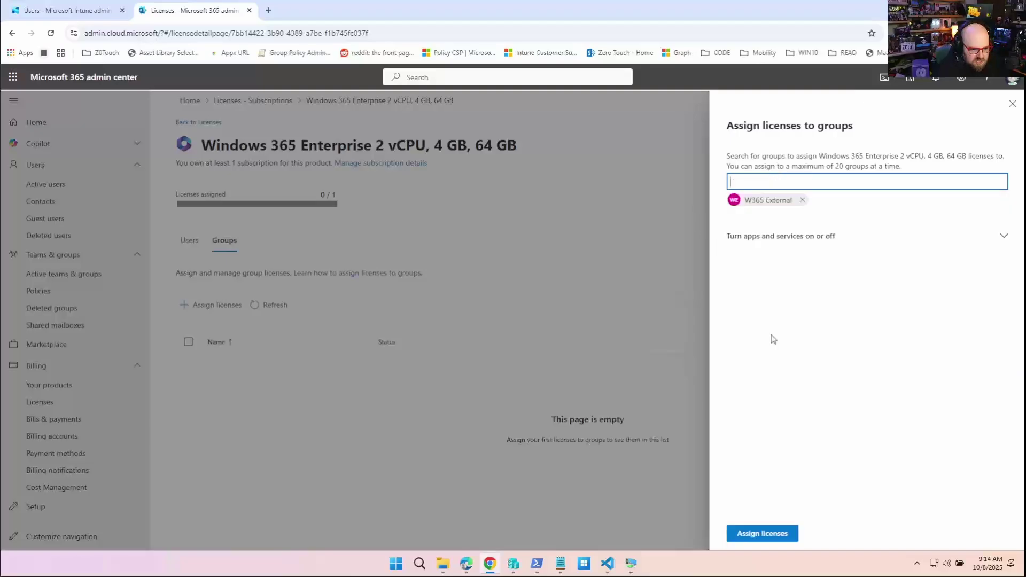
left_click(772, 535)
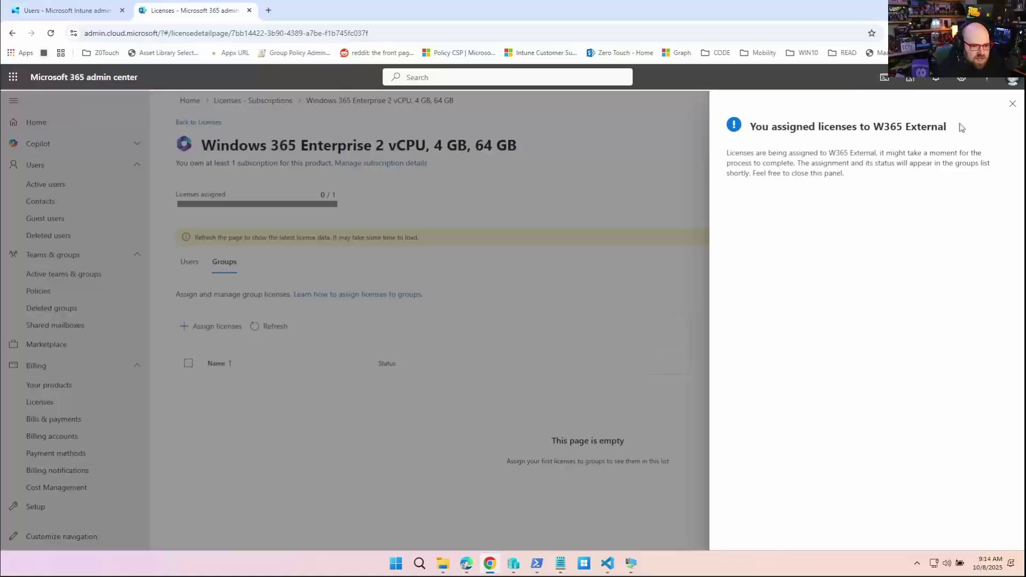
left_click(1012, 104)
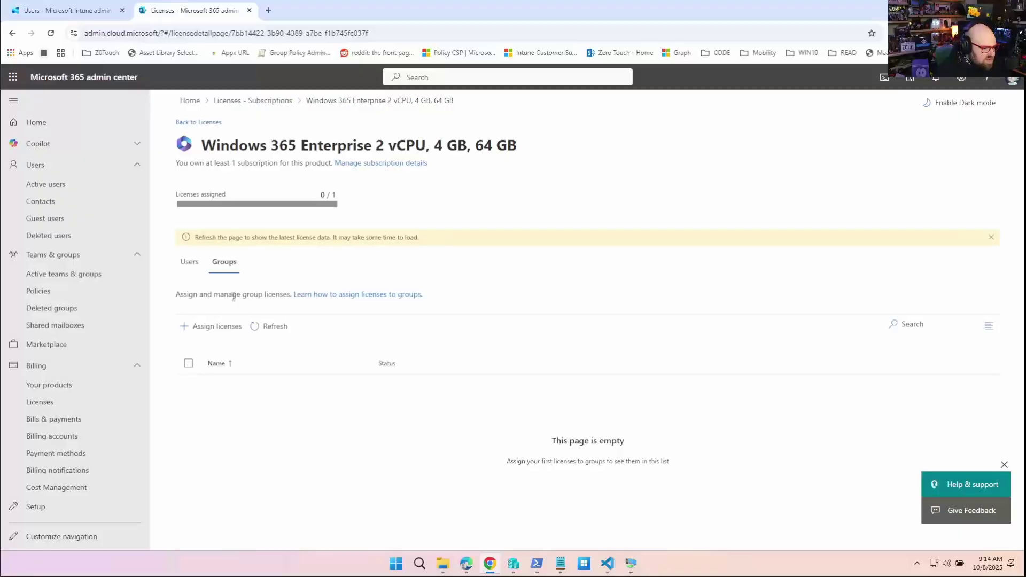
left_click(271, 327)
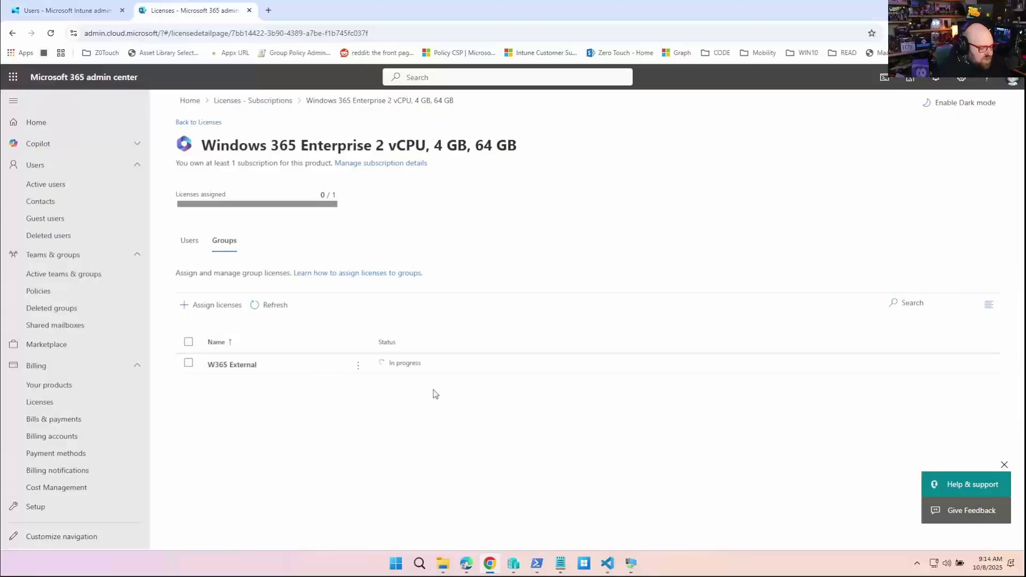
key("ctrl+shift+Tab")
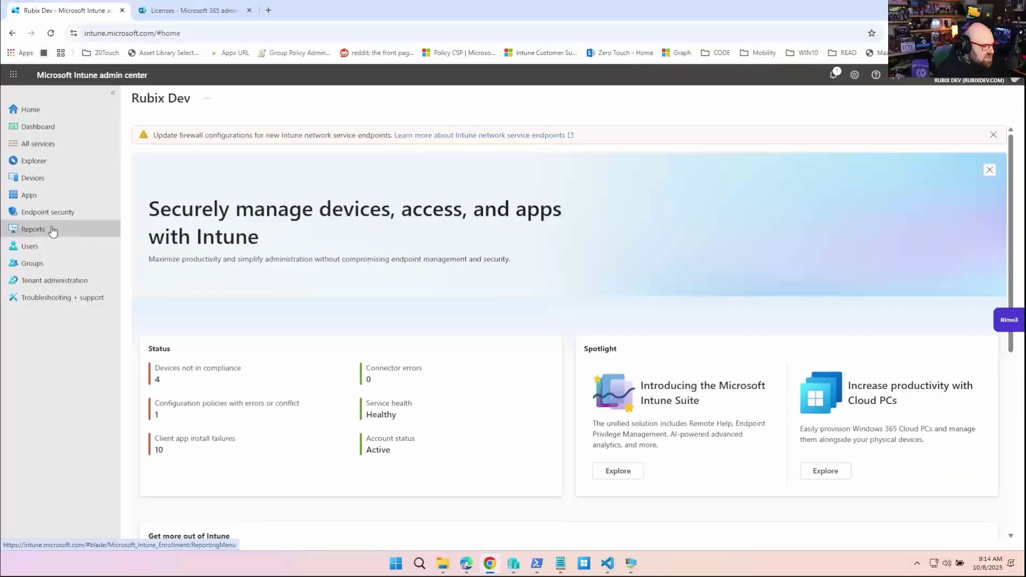
Review All Cloud PCs and the three existing provisioning policies, then begin a new provisioning policy.
left_click(44, 183)
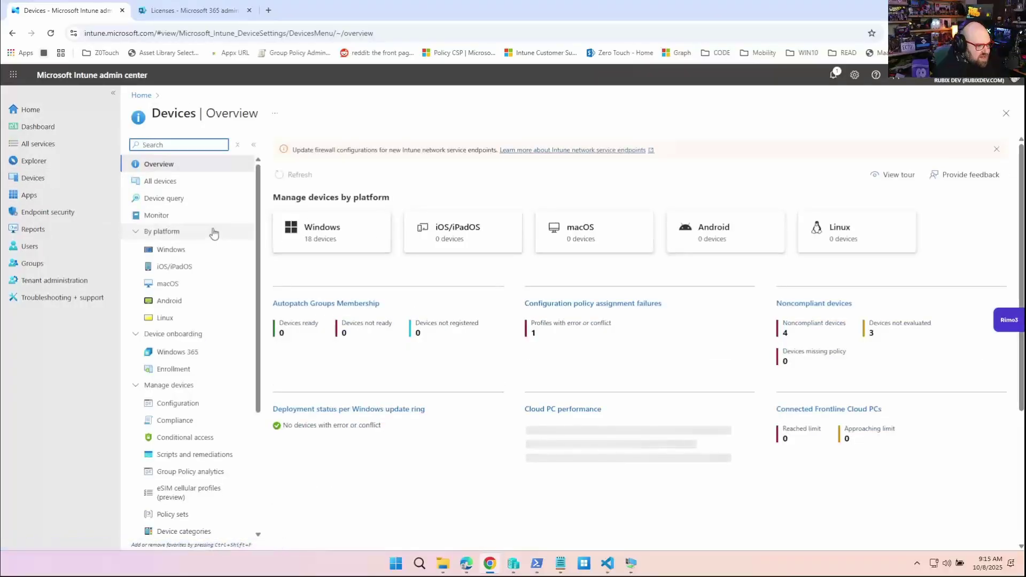
left_click(178, 352)
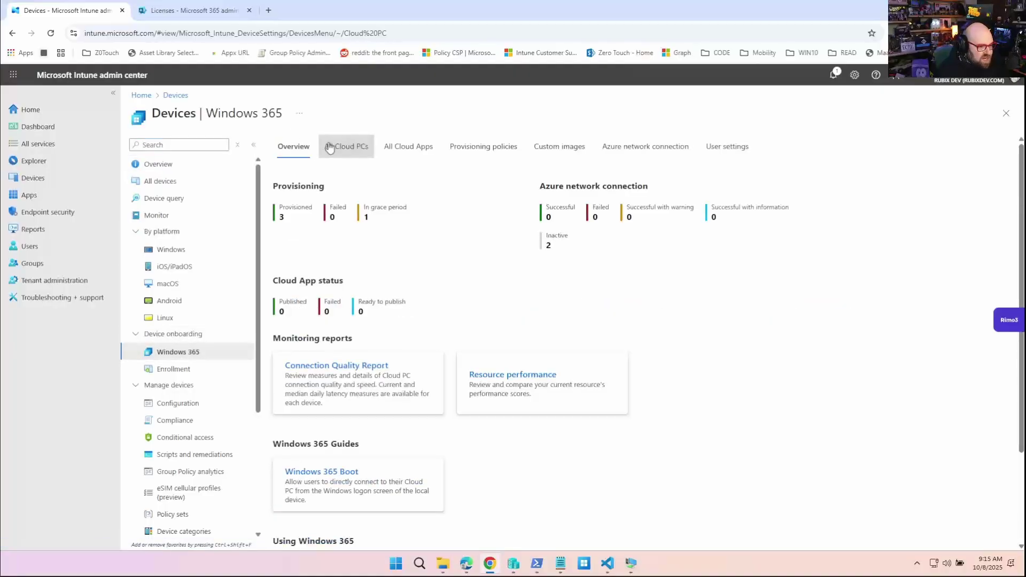
left_click(330, 148)
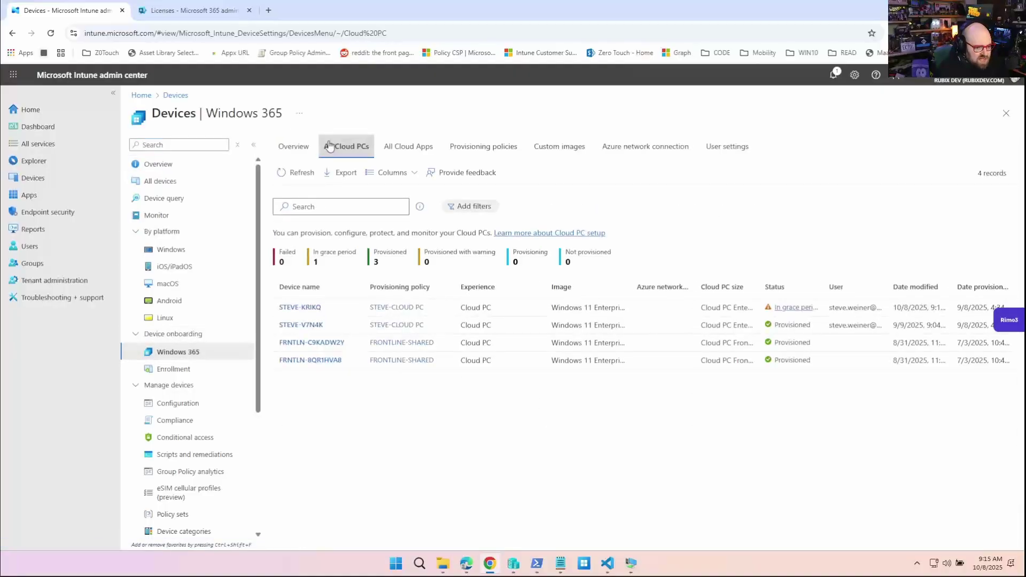
left_click(458, 148)
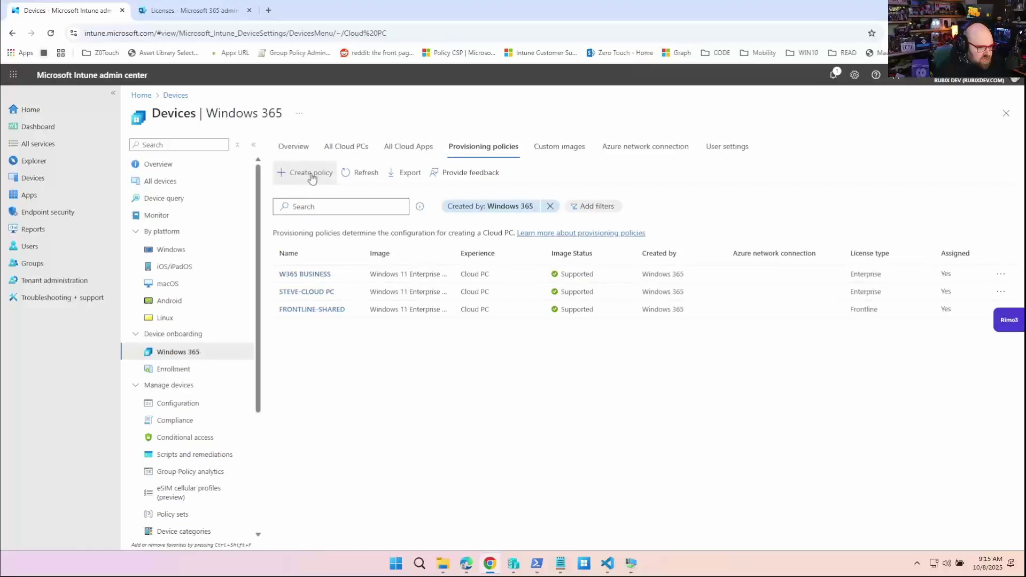
left_click(312, 175)
Name the policy 'W365 External' with a description and set geography to US East.
left_click(296, 202)
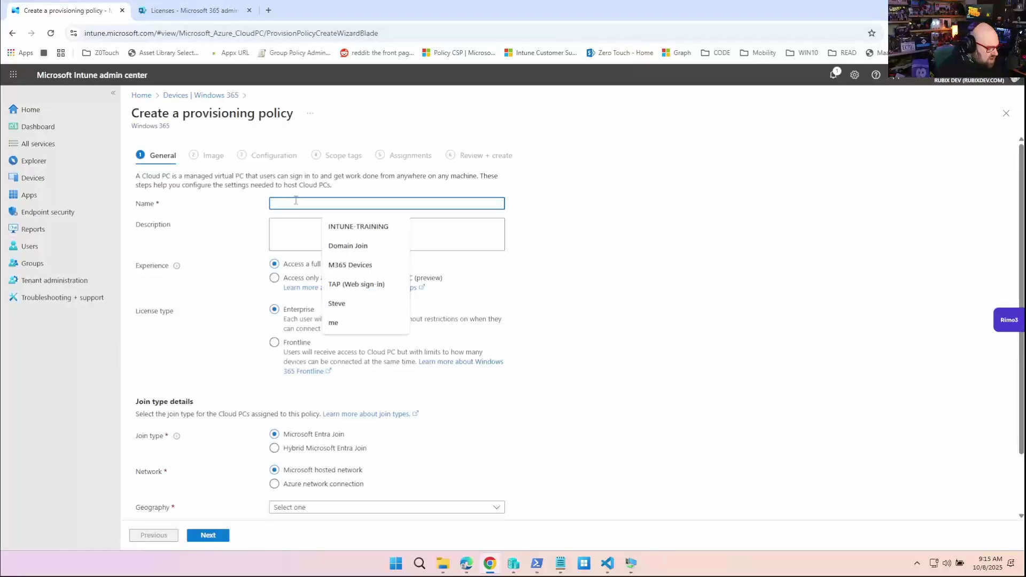
type("W365")
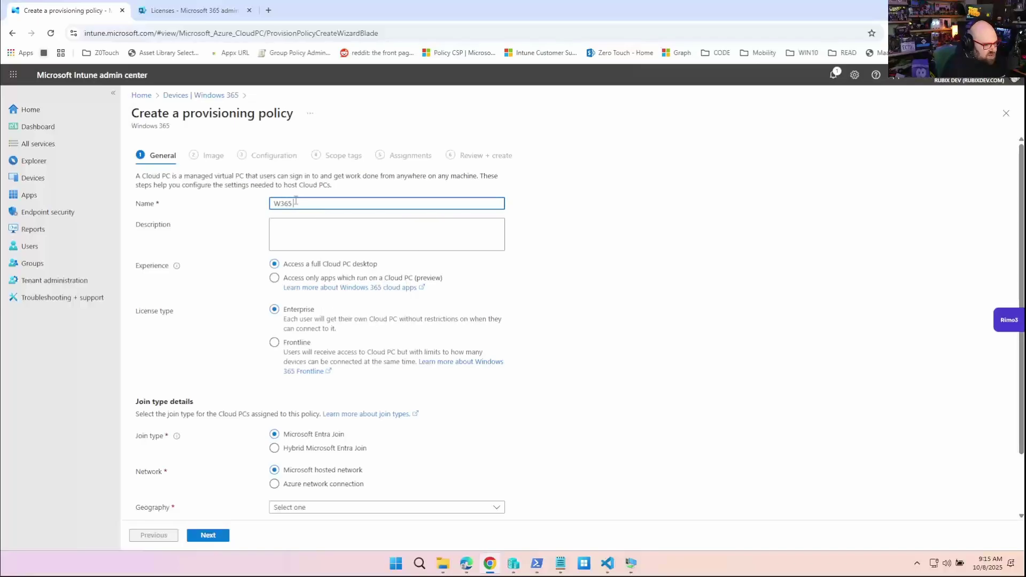
type("l")
key("Tab")
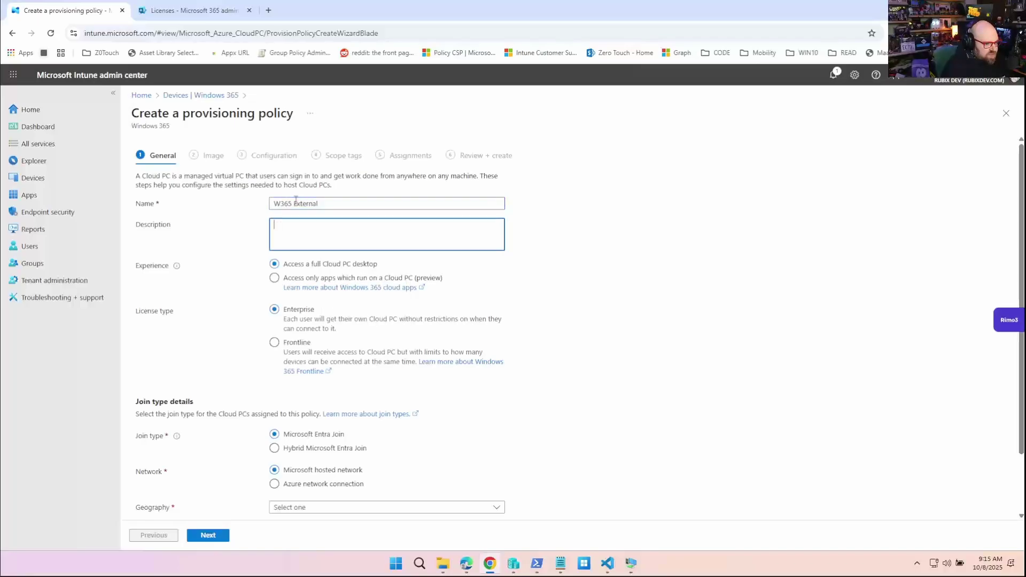
type("CloudPCs for guest/external u")
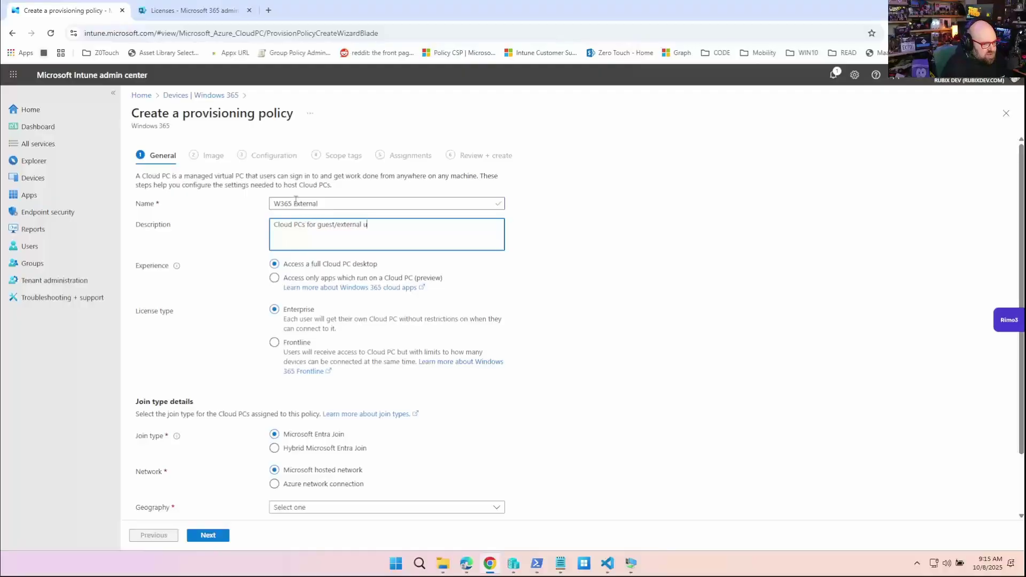
type("sers")
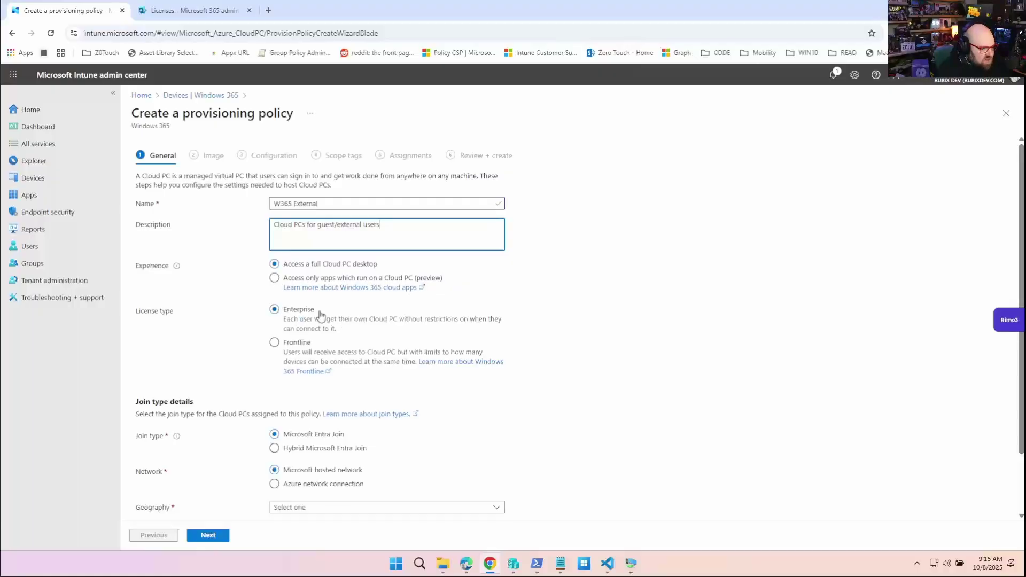
scroll(481, 401, "down", 2)
left_click(393, 442)
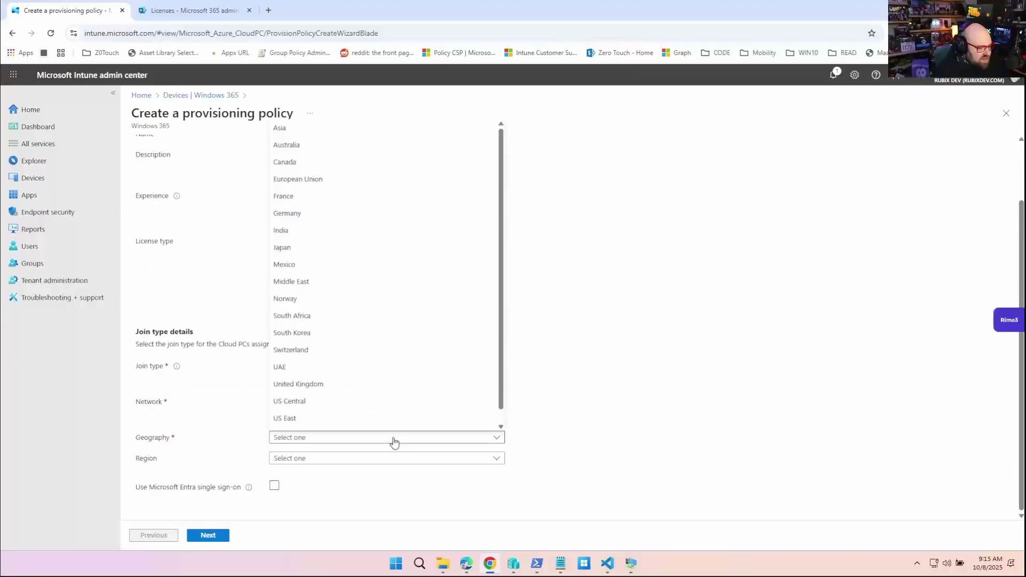
left_click(379, 422)
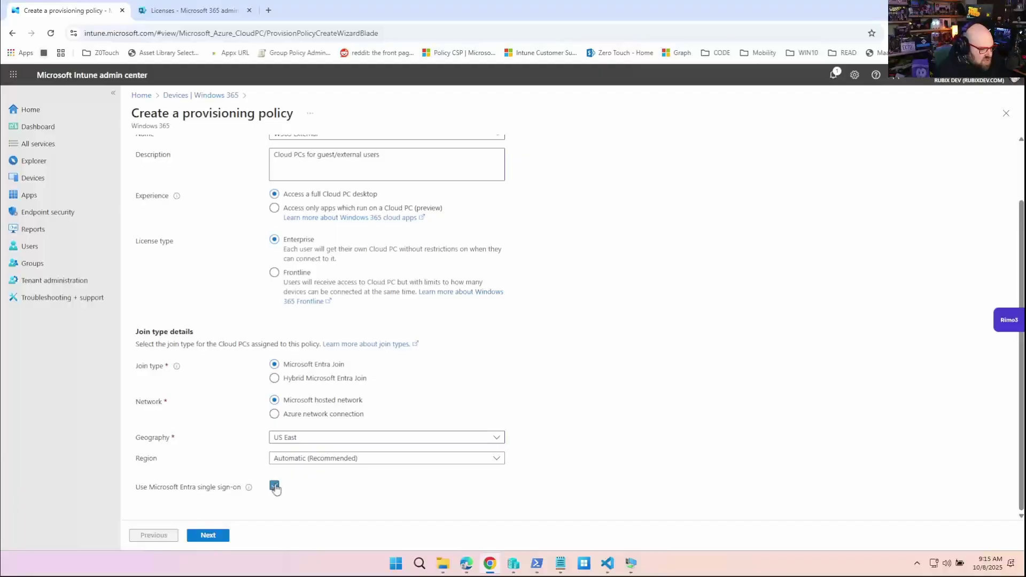
left_click(205, 536)
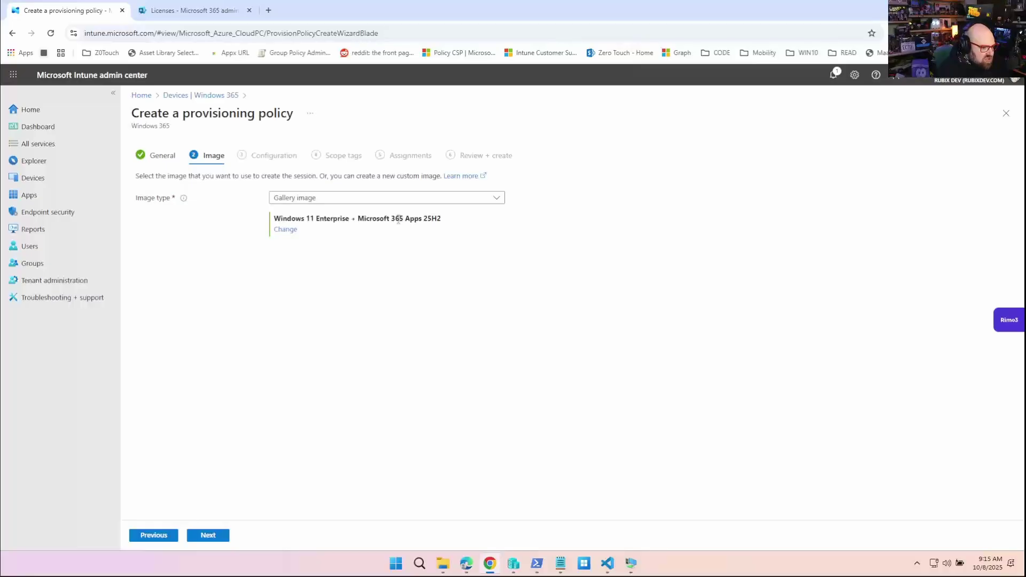
Keep the Windows 11 + Microsoft 365 Apps 25H2 gallery image for the policy.
left_click(360, 201)
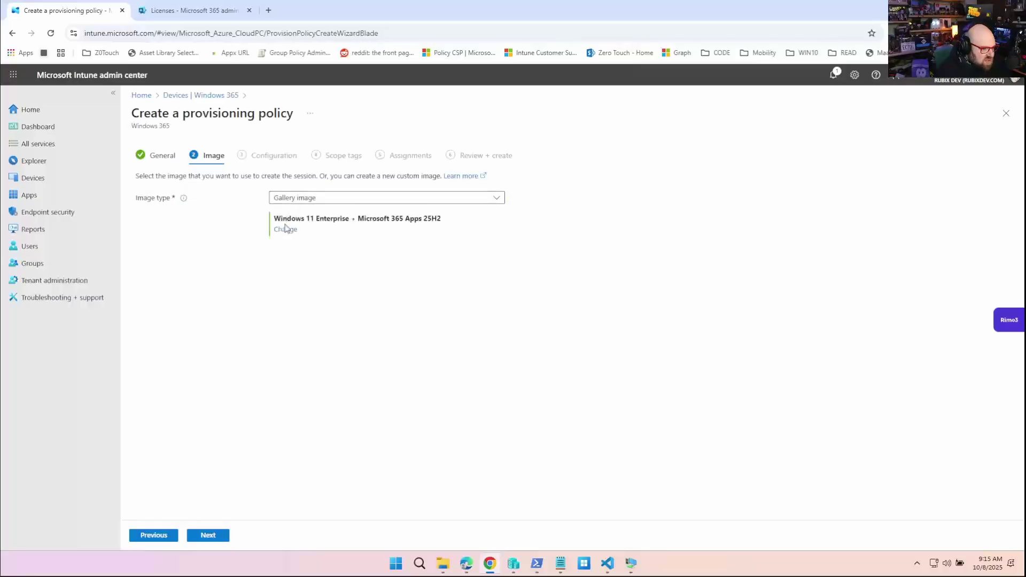
left_click(286, 229)
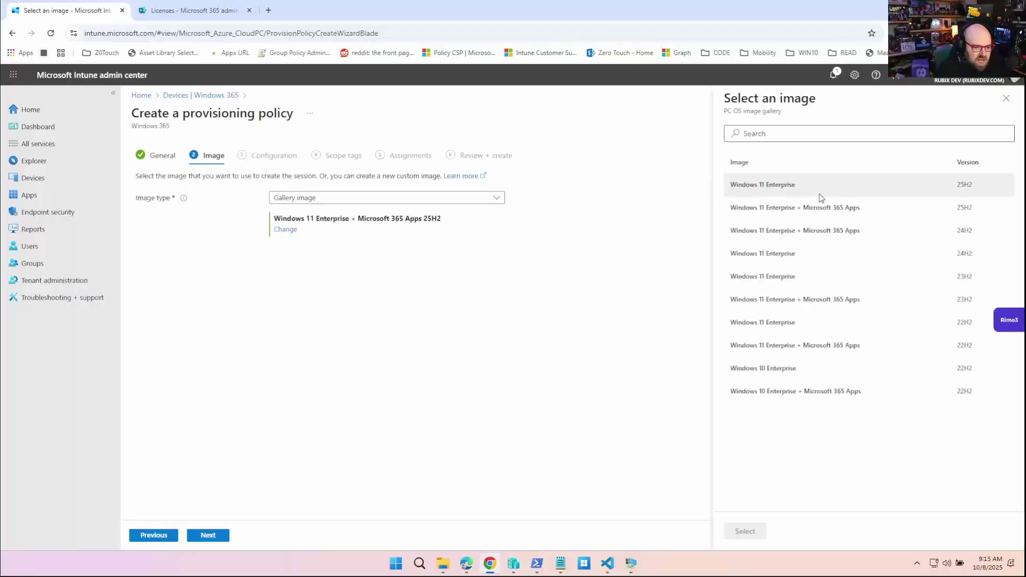
left_click(1006, 96)
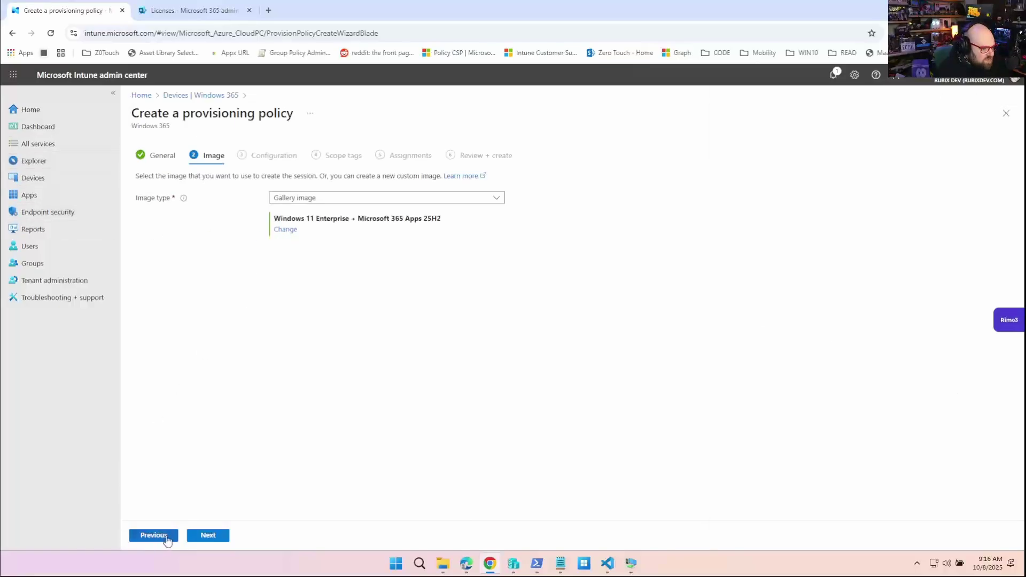
left_click(201, 536)
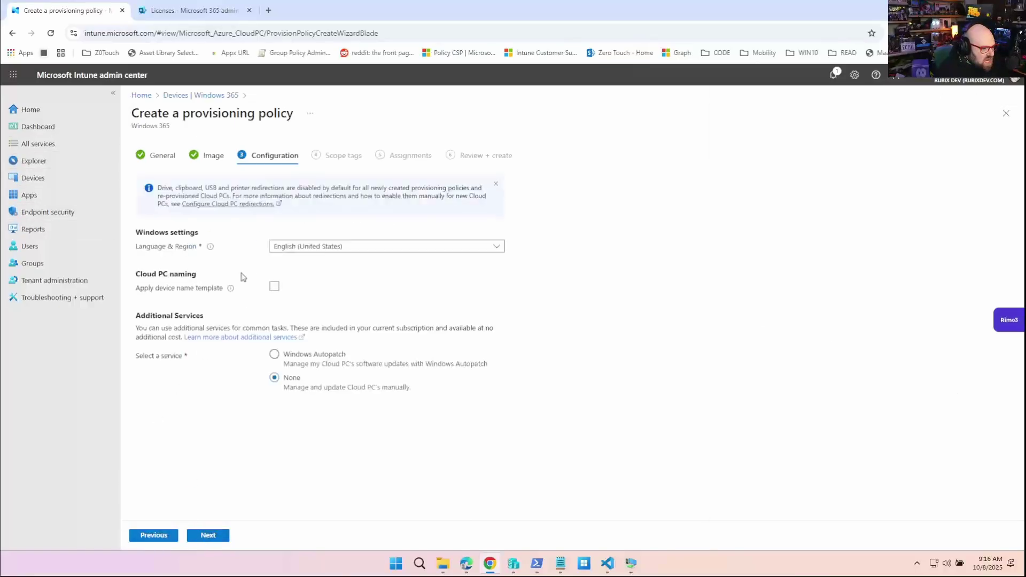
Enable a device name template of W365-EX-%RAND:5%.
left_click(275, 288)
left_click(297, 361)
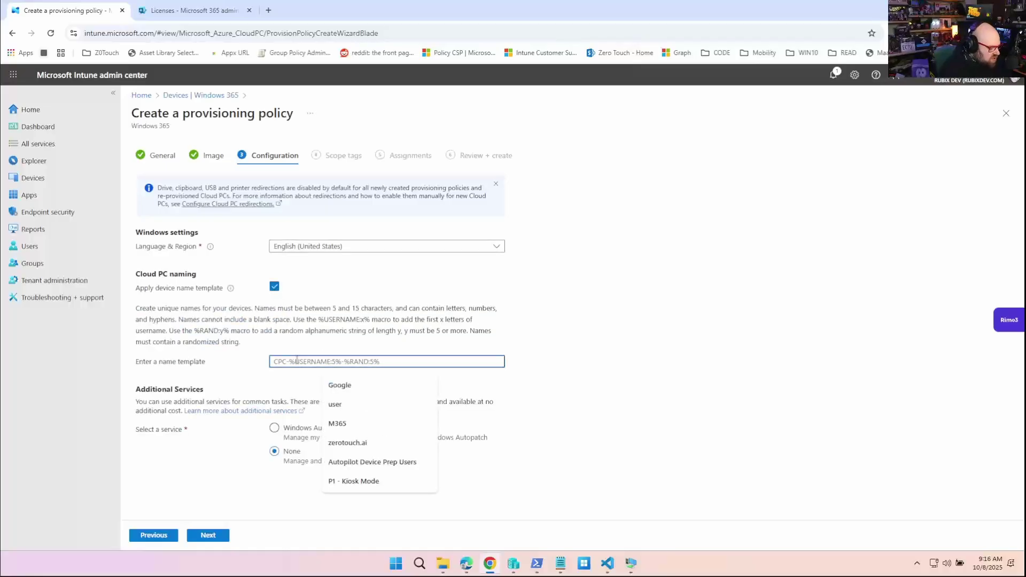
type("W365-EX-%RAND:")
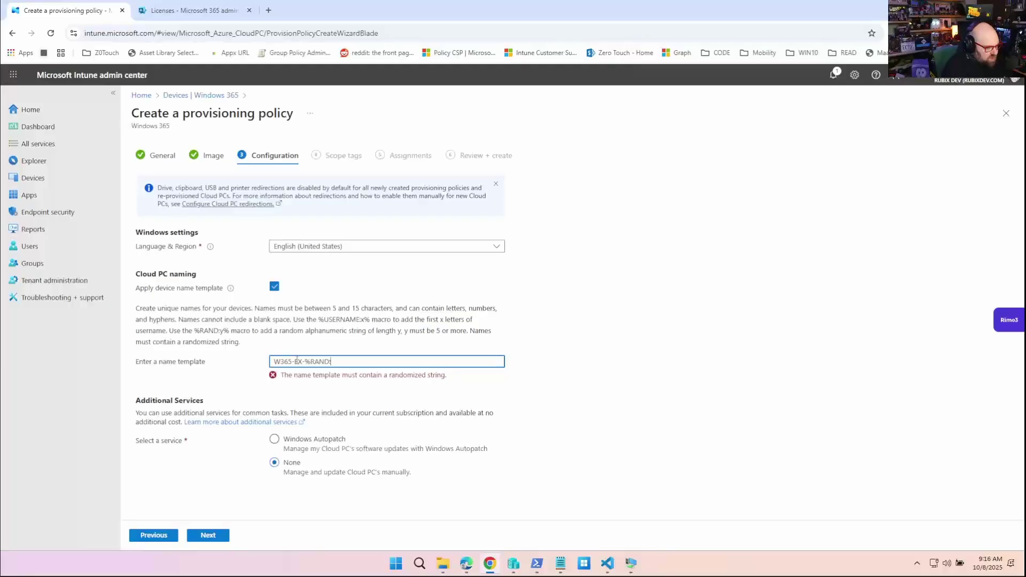
type("5%")
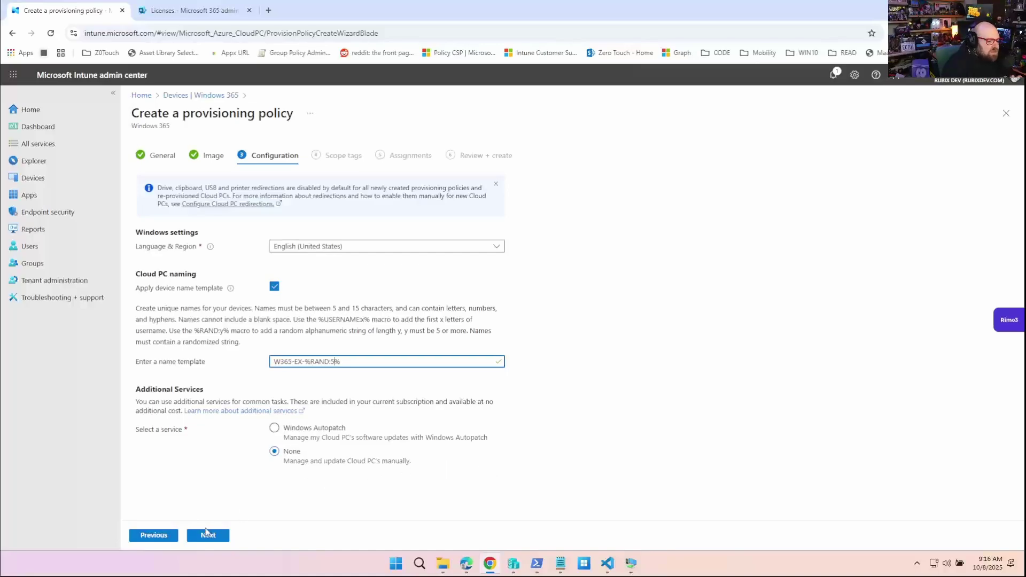
Skip scope tags, include the W365 External group, and create the W365 External provisioning policy.
left_click(207, 537)
left_click(208, 539)
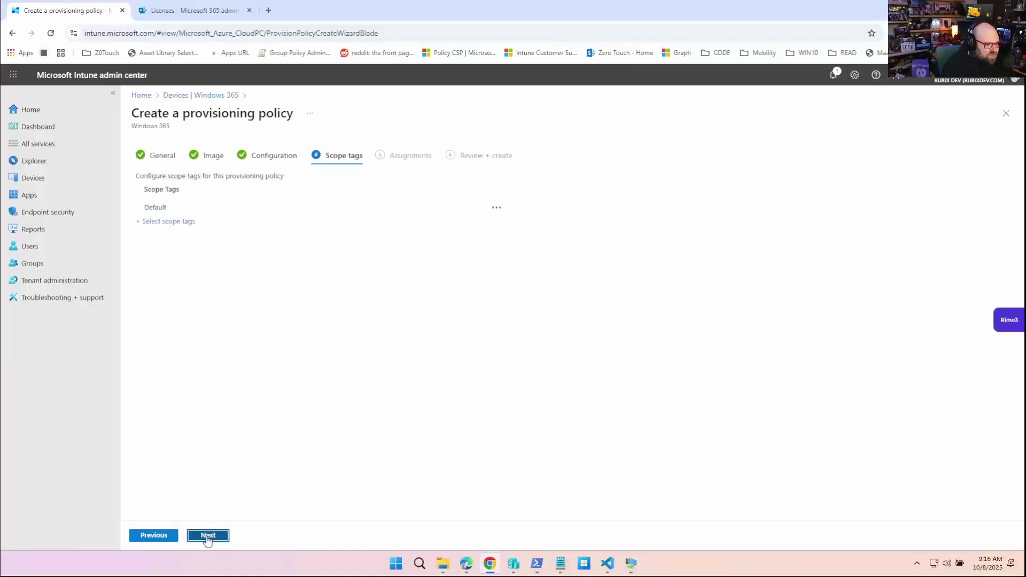
left_click(179, 212)
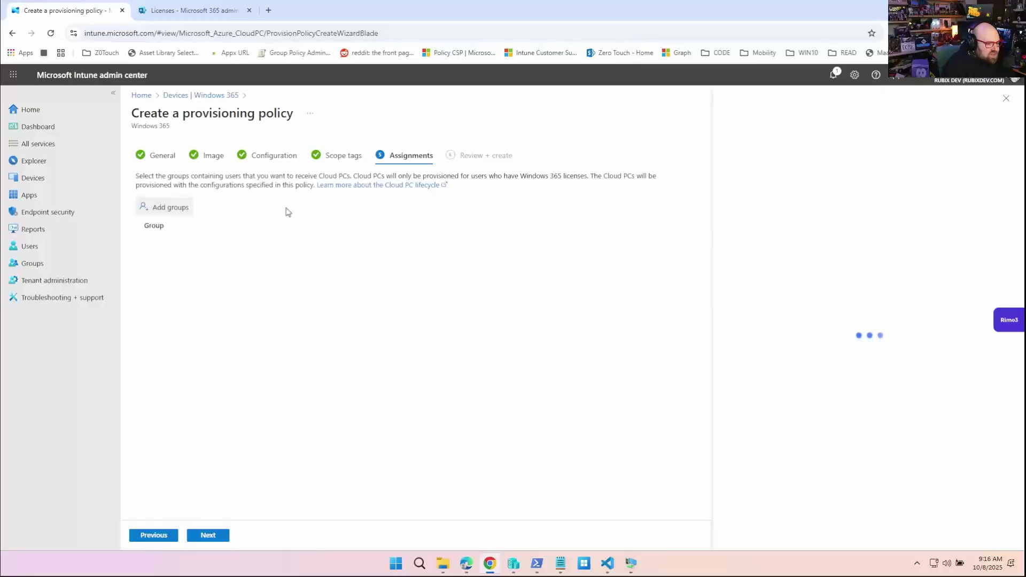
left_click(728, 181)
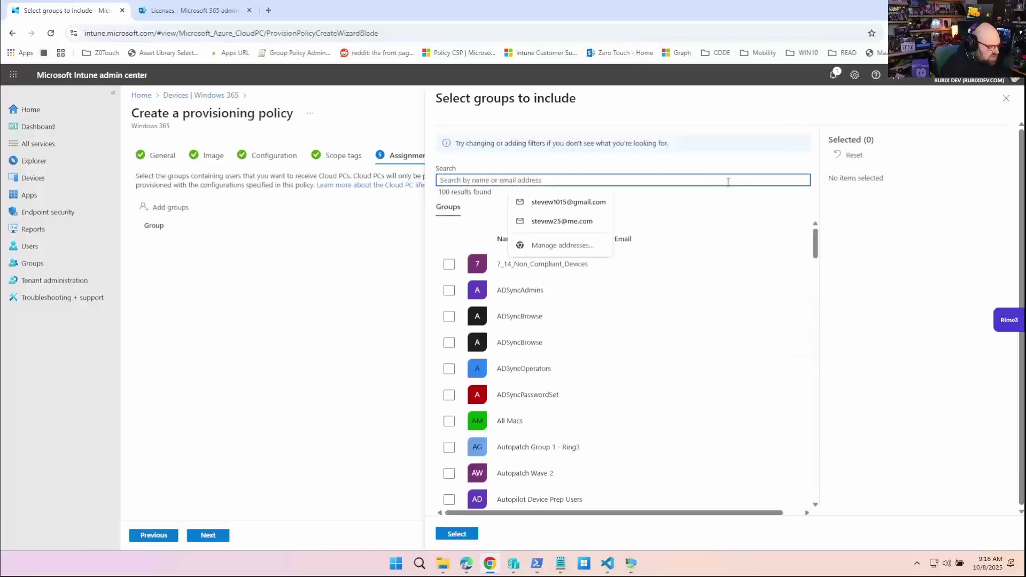
type("W365")
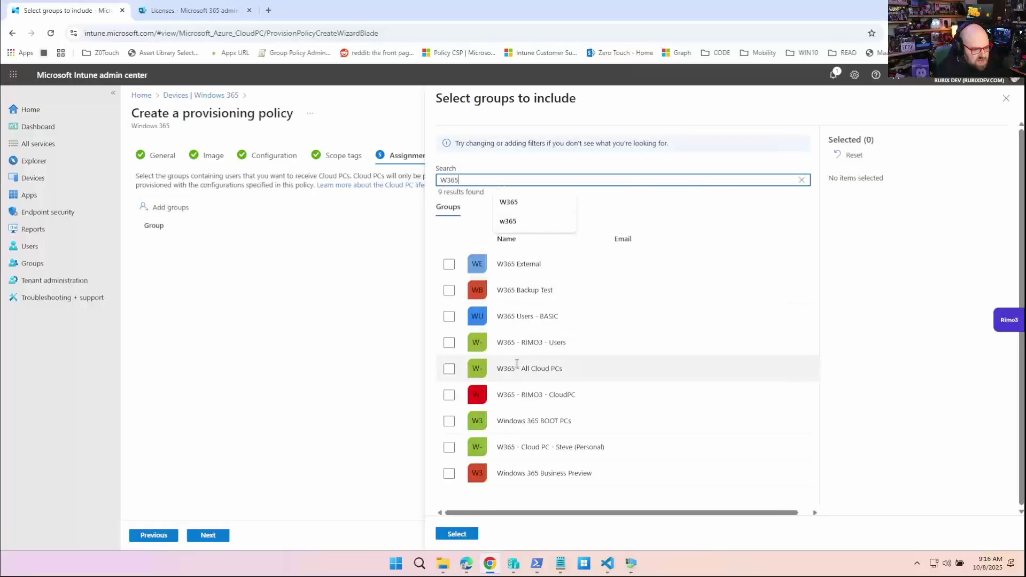
left_click(448, 264)
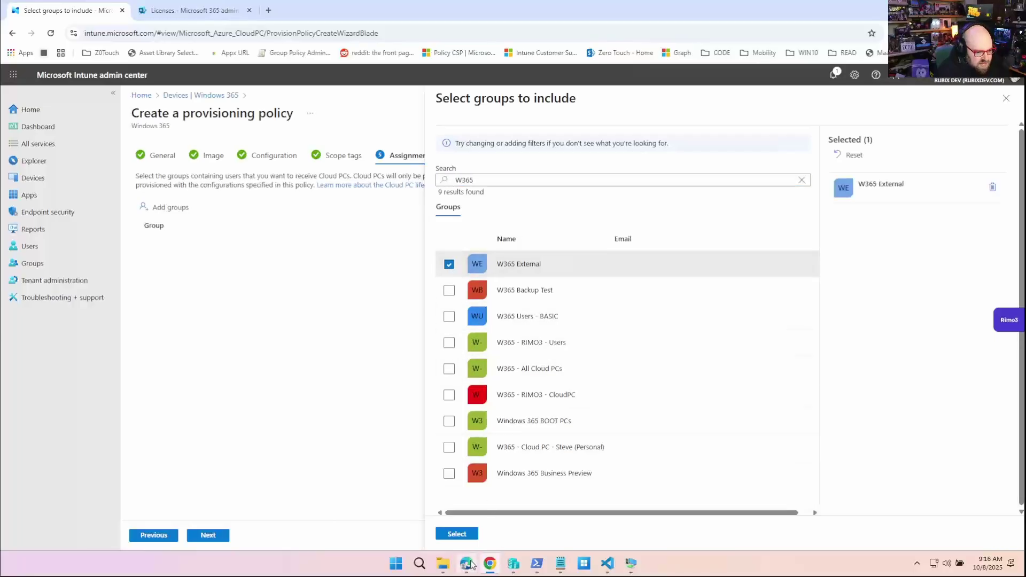
left_click(461, 535)
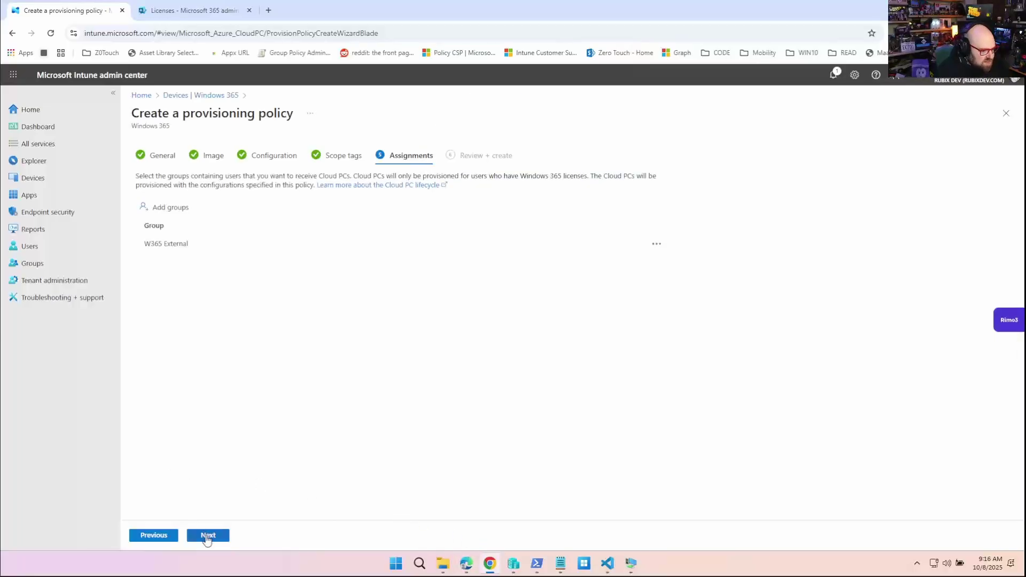
left_click(207, 536)
left_click(207, 536)
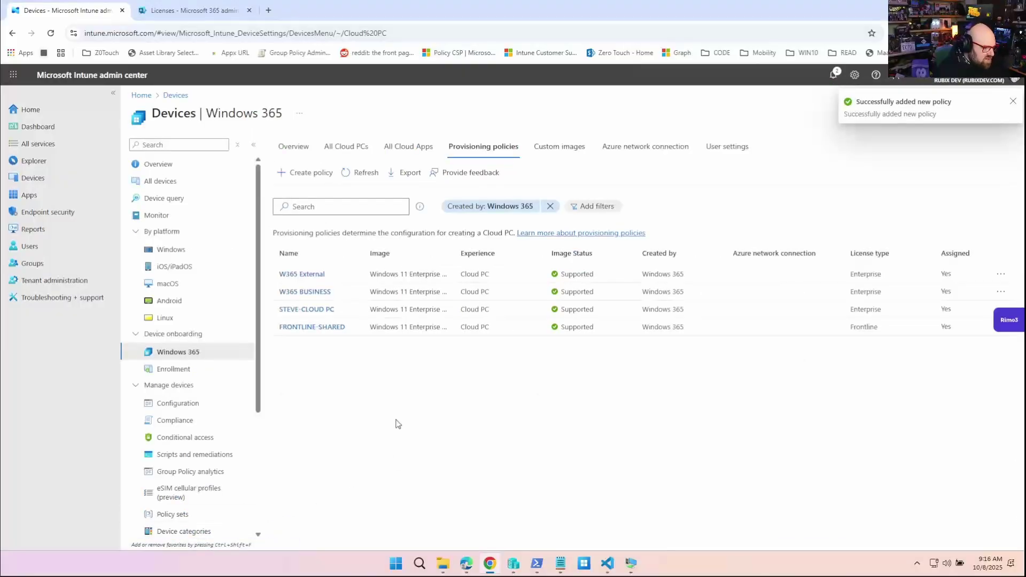
Review the W365 External Cloud PC's provisioning status, then show the Windows 365 user settings.
left_click(344, 150)
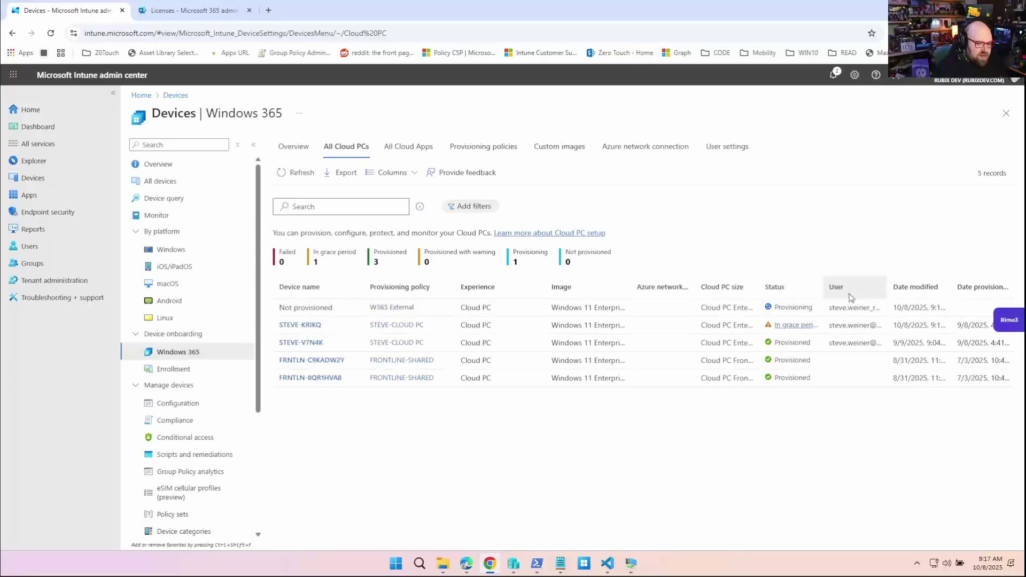
left_click(722, 152)
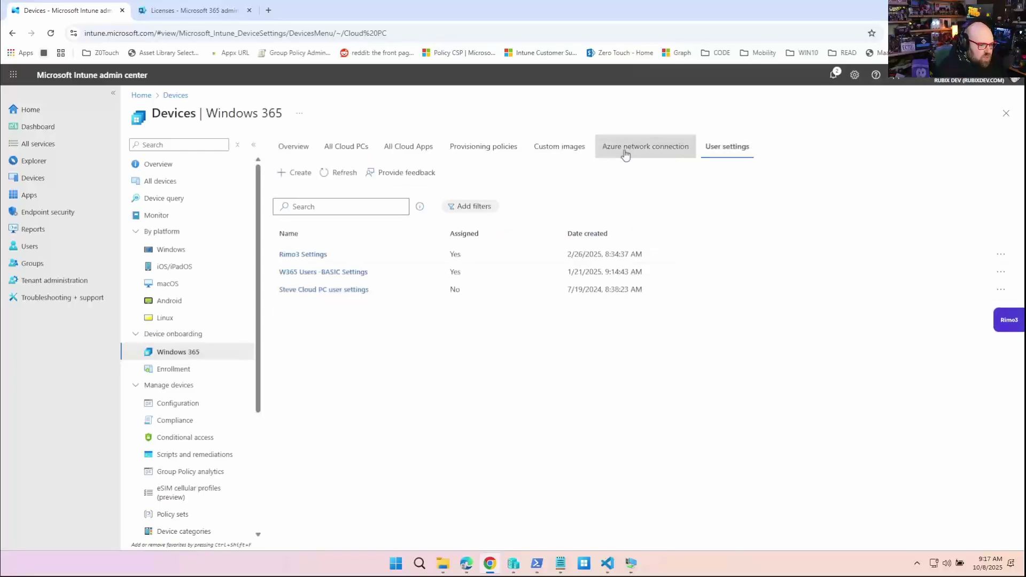
Start a user setting named 'W365 External' that lets users reset their Cloud PCs.
left_click(299, 176)
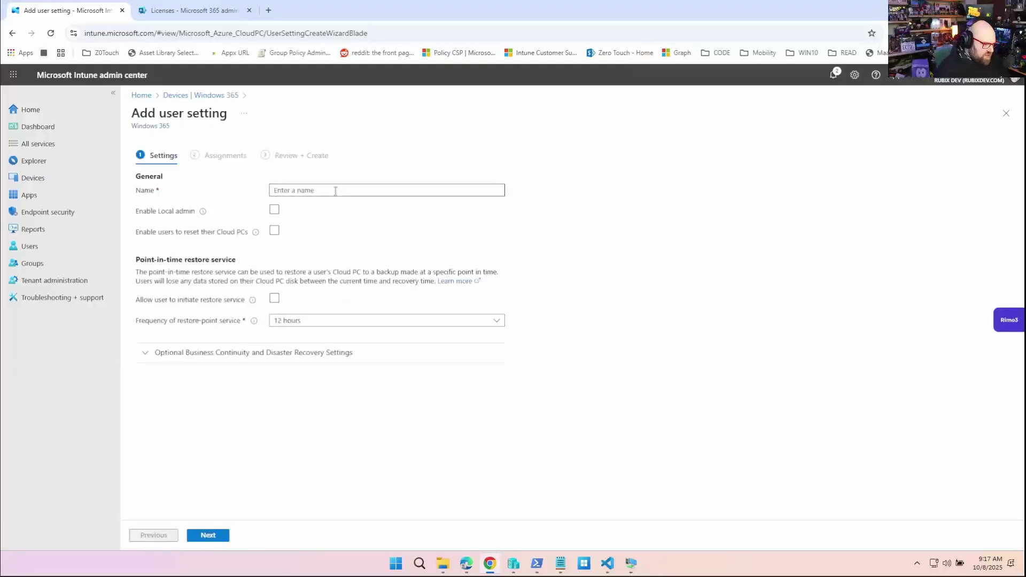
left_click(335, 191)
type("W365 ")
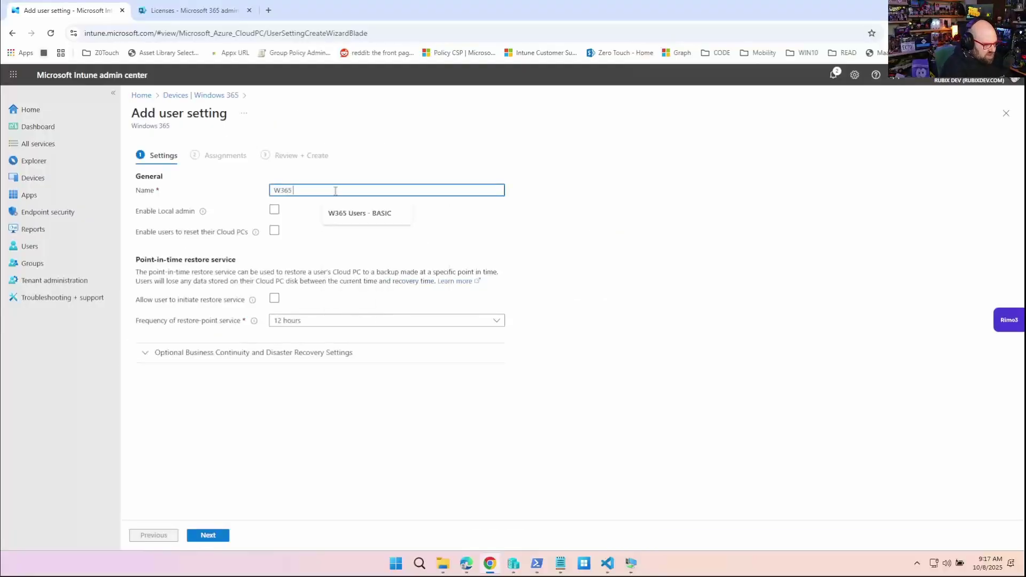
type("External")
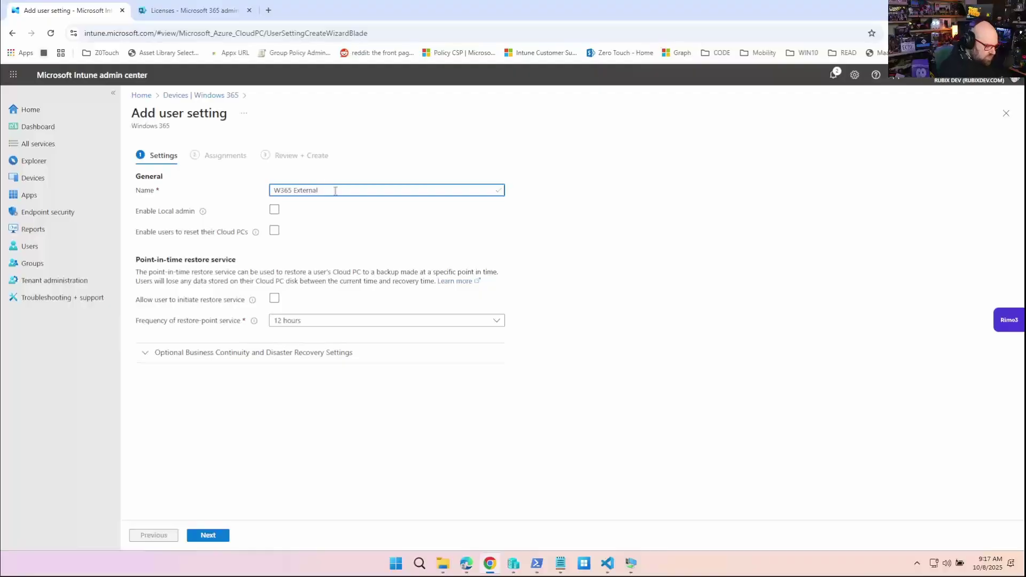
left_click(274, 231)
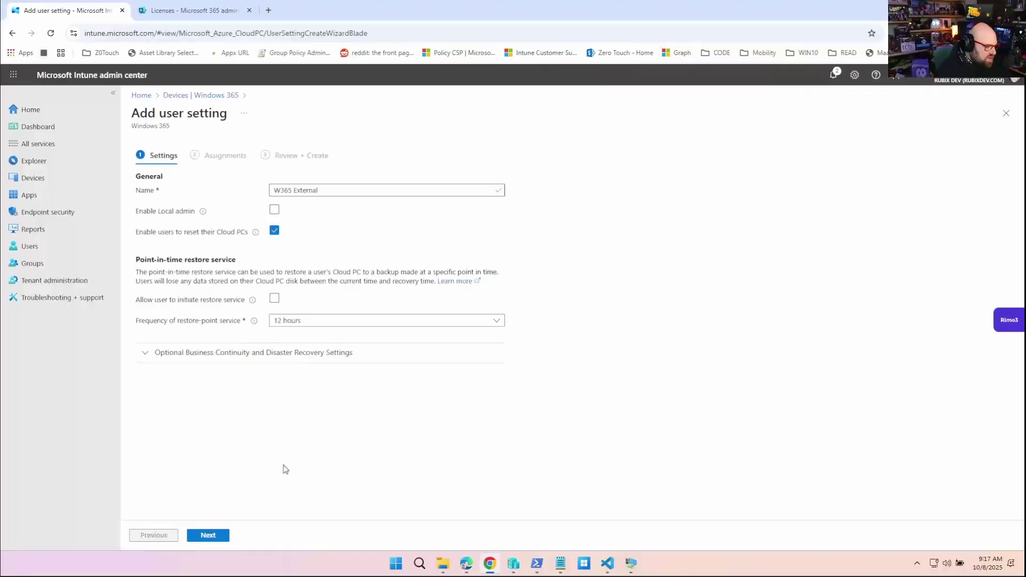
Assign the user setting to the W365 External group, then review All Cloud PCs.
left_click(210, 535)
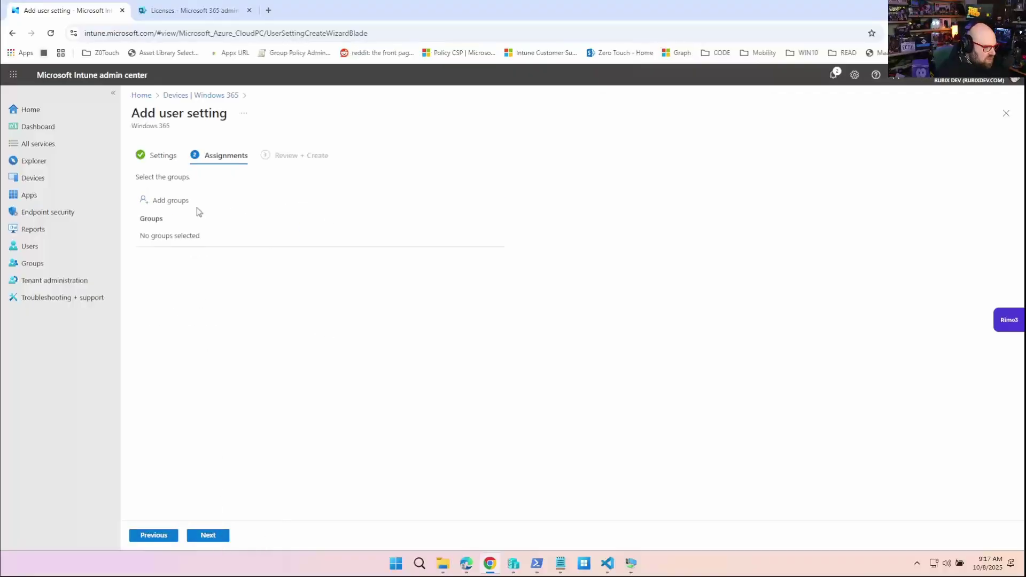
left_click(178, 205)
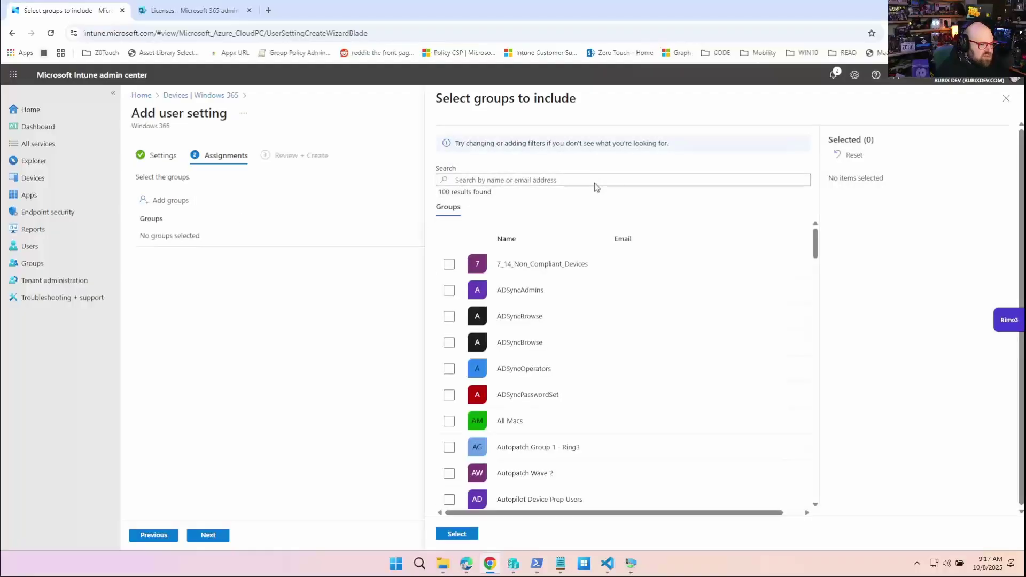
left_click(595, 182)
type("W365")
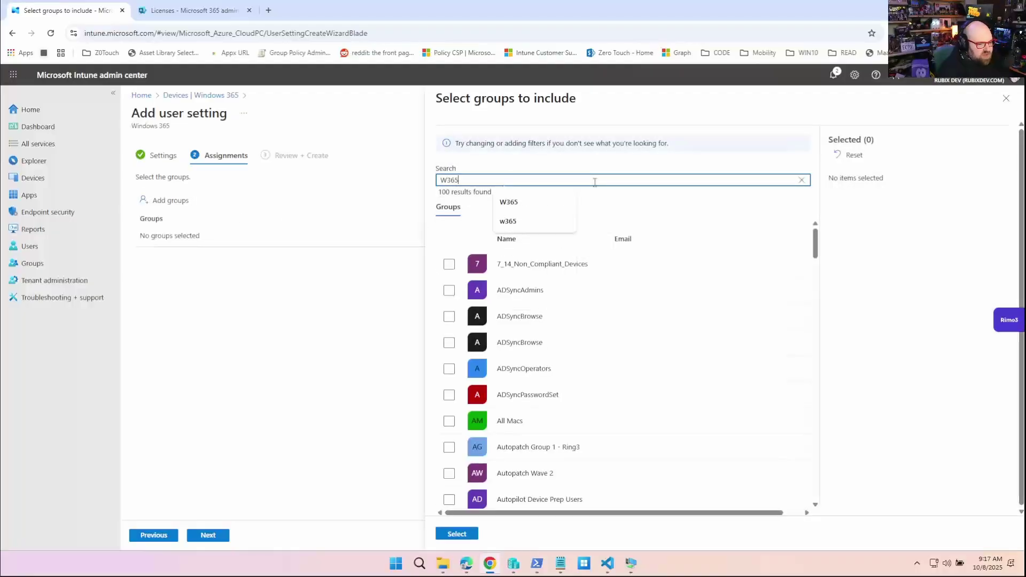
left_click(452, 269)
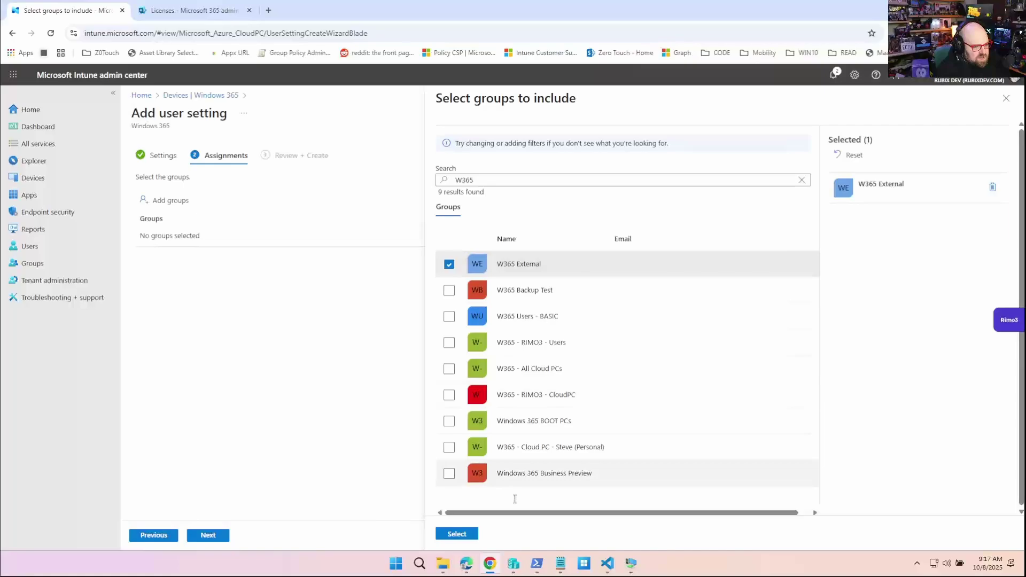
left_click(458, 534)
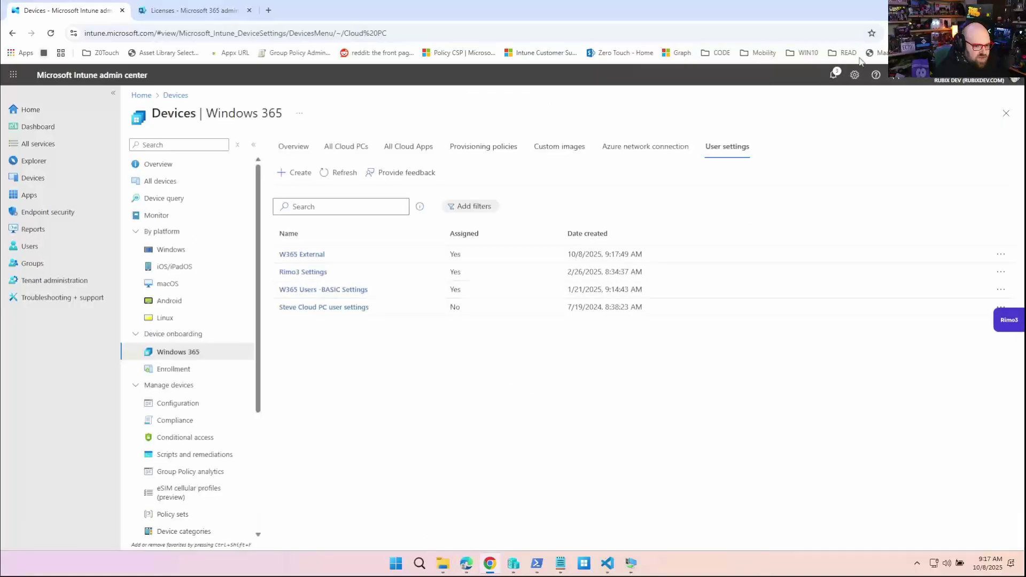
left_click(343, 146)
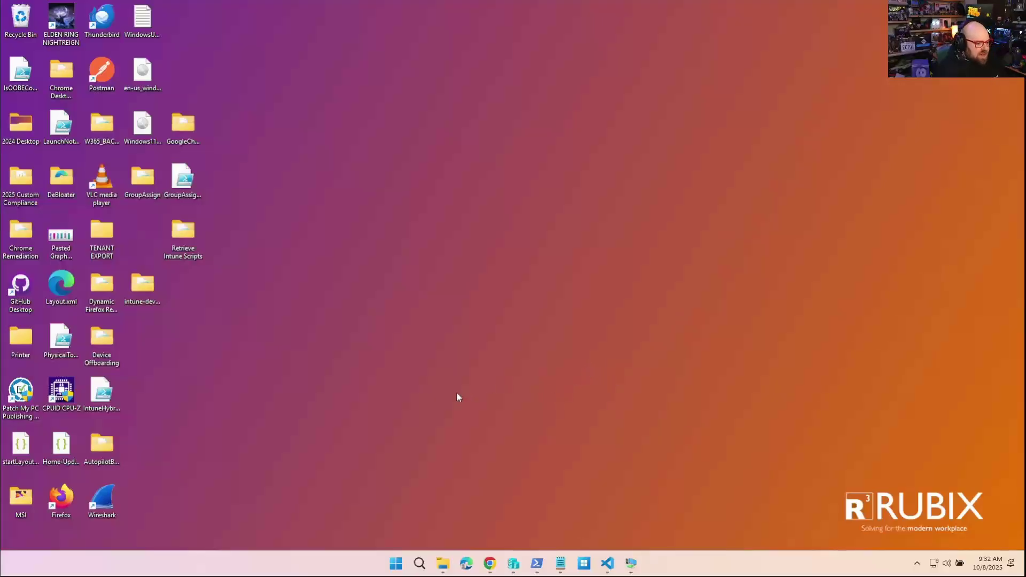
In Edge, go to the Windows 365 web portal and sign in with the guest account.
left_click(469, 563)
mouse_move(442, 563)
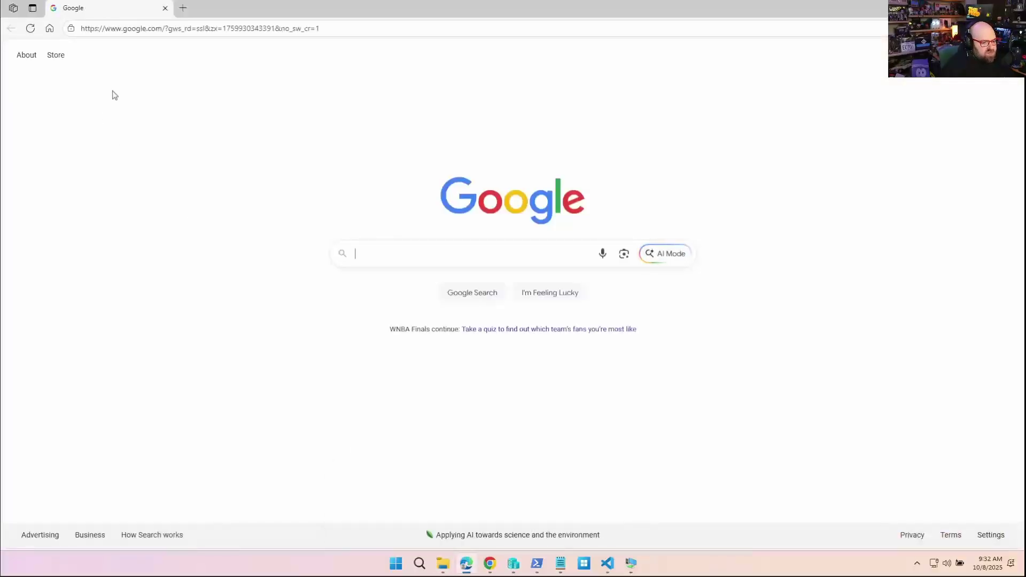
left_click(270, 23)
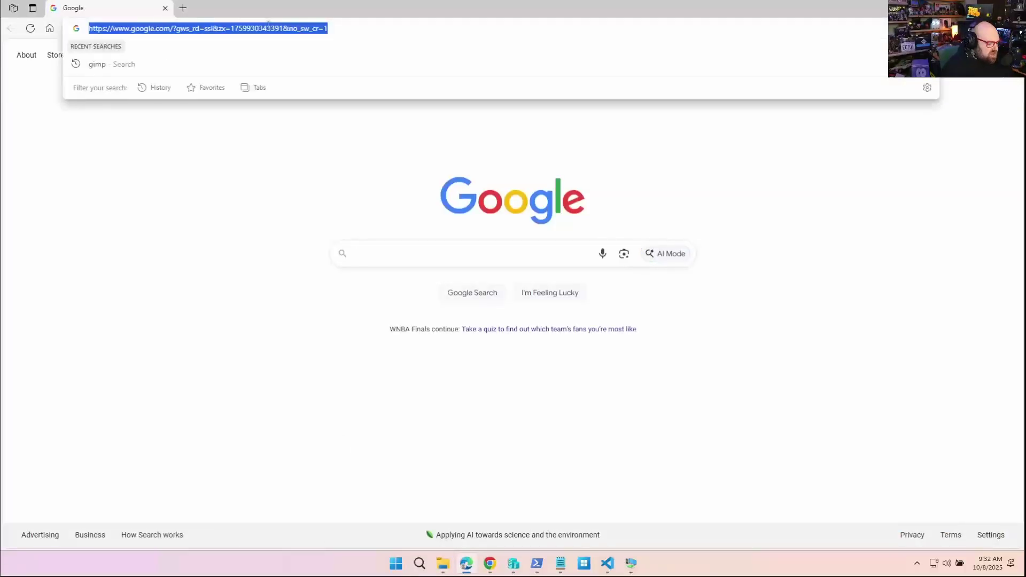
type("windows365.microsoft.com")
key("Return")
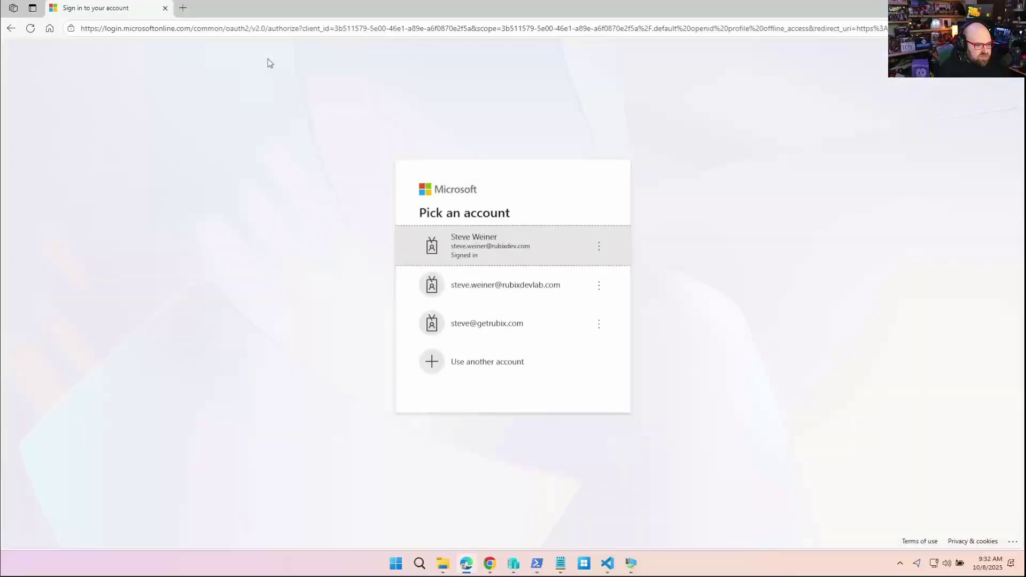
left_click(497, 284)
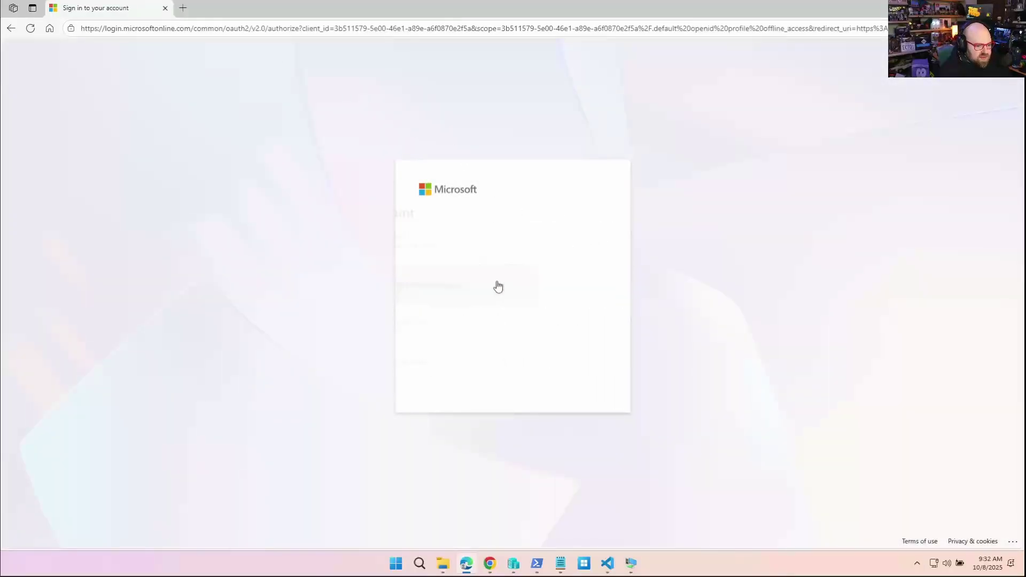
left_click(603, 344)
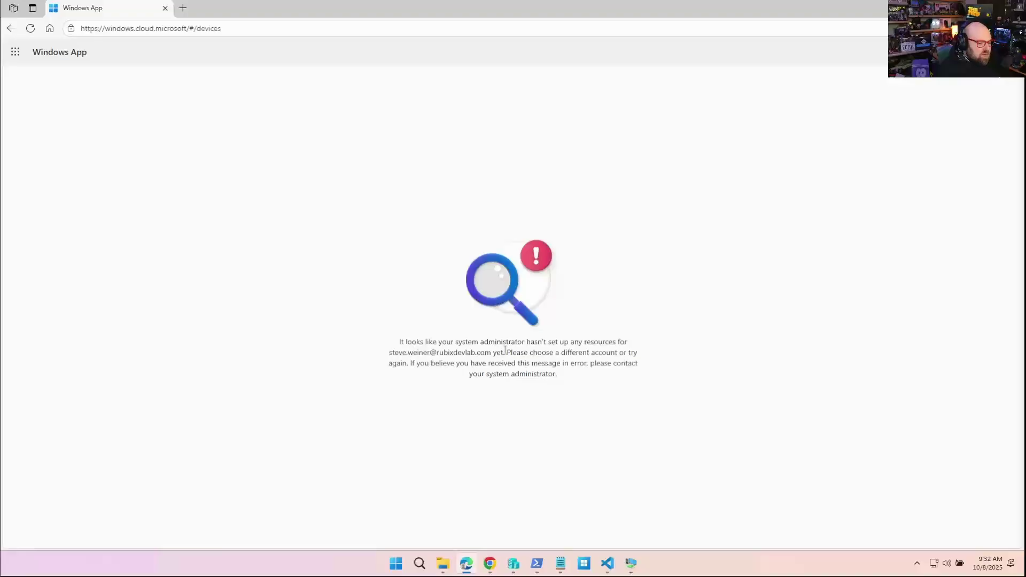
Switch the Windows App organization to Rubix Dev from the account menu, repeating it once.
left_click(1009, 52)
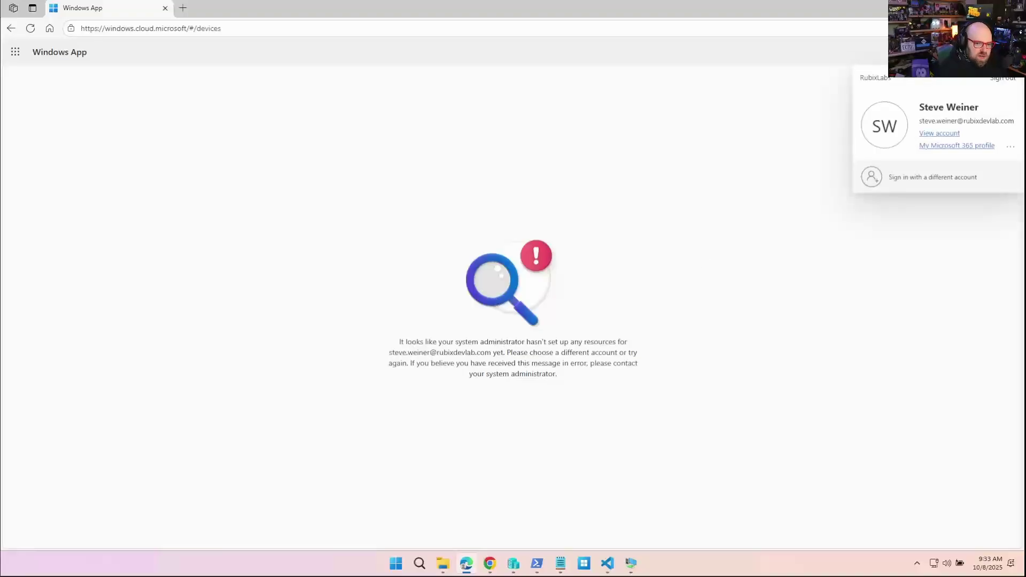
left_click(1011, 149)
left_click(964, 152)
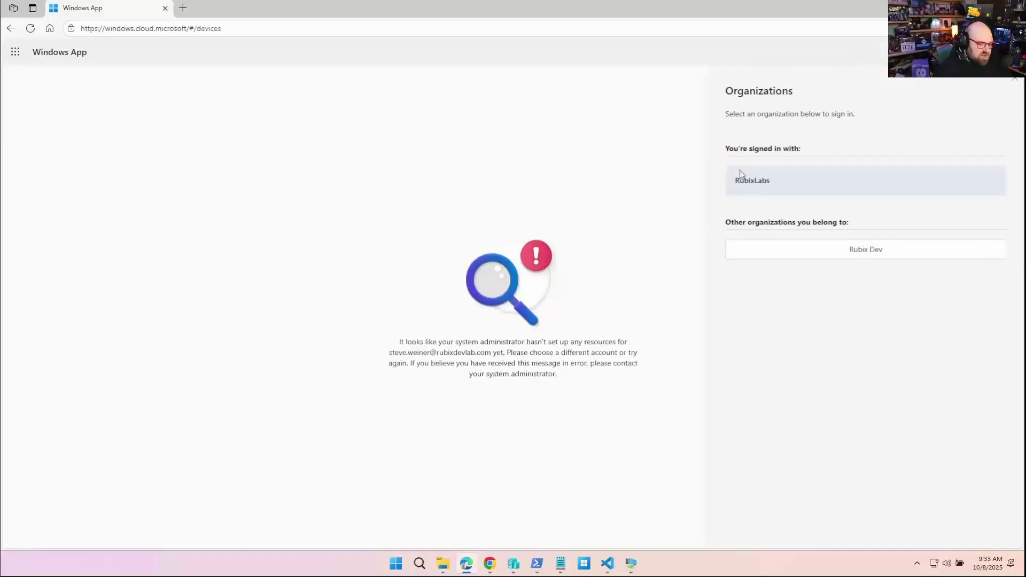
left_click(847, 247)
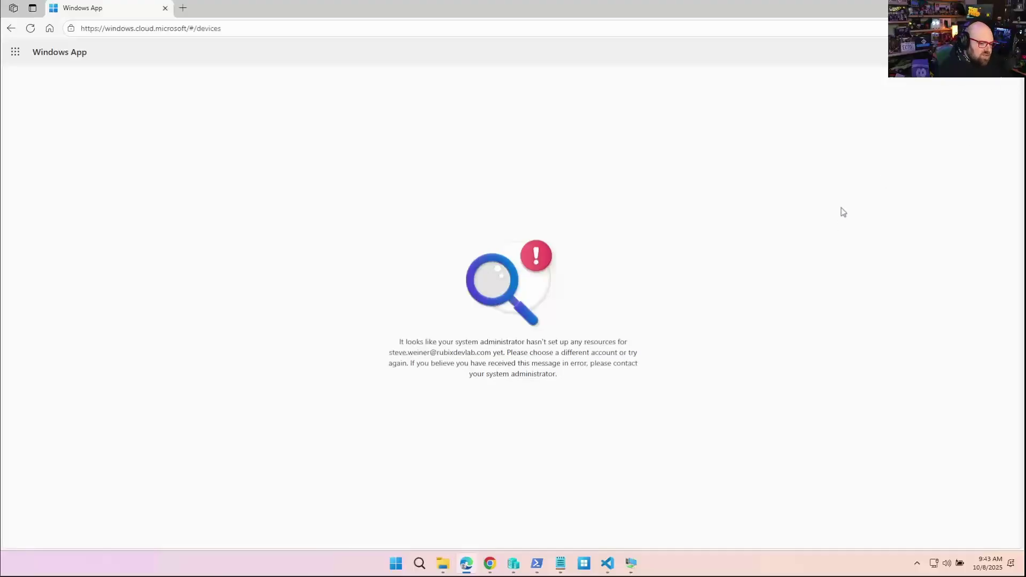
left_click(1010, 52)
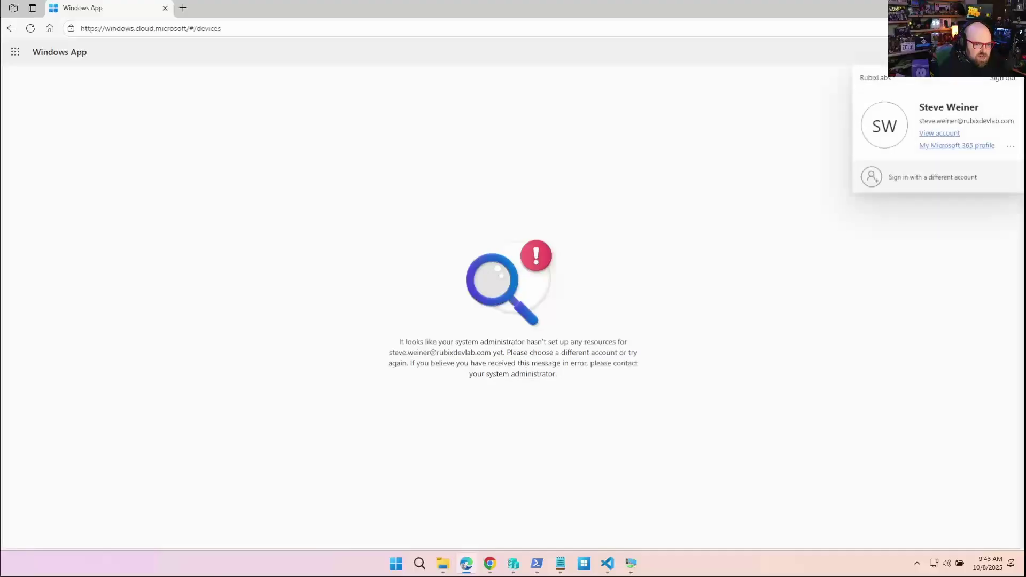
left_click(1008, 149)
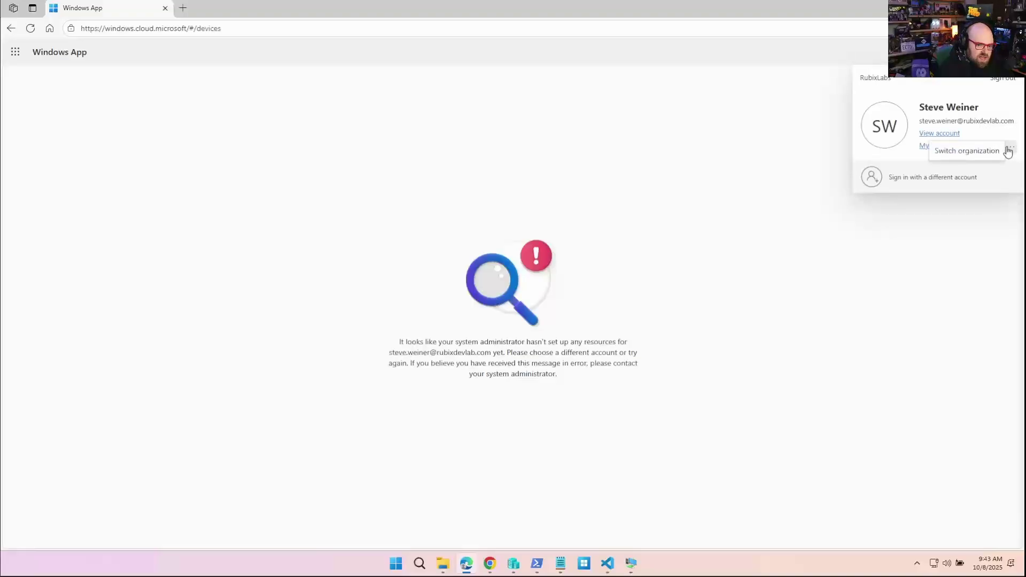
left_click(975, 153)
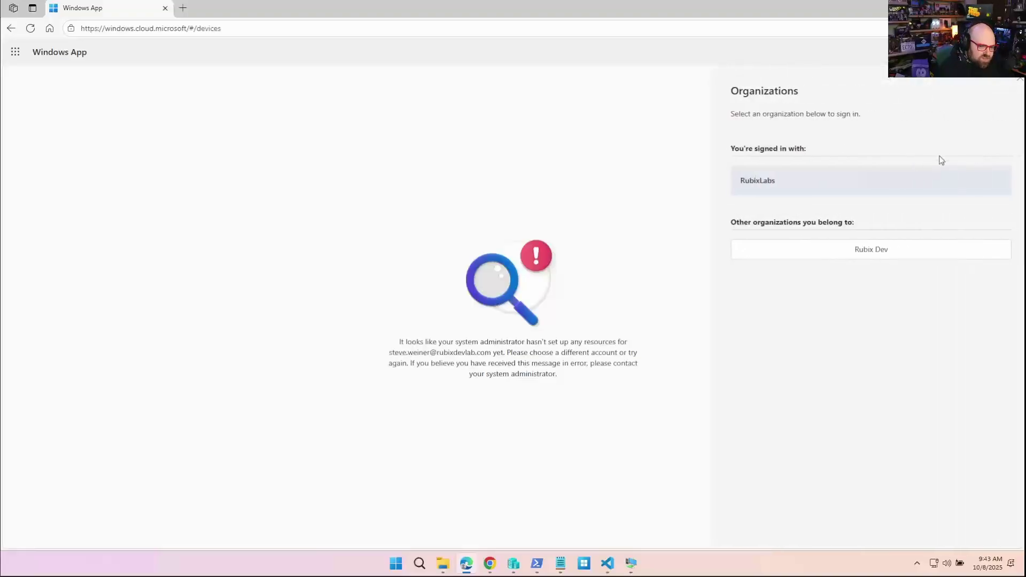
left_click(896, 258)
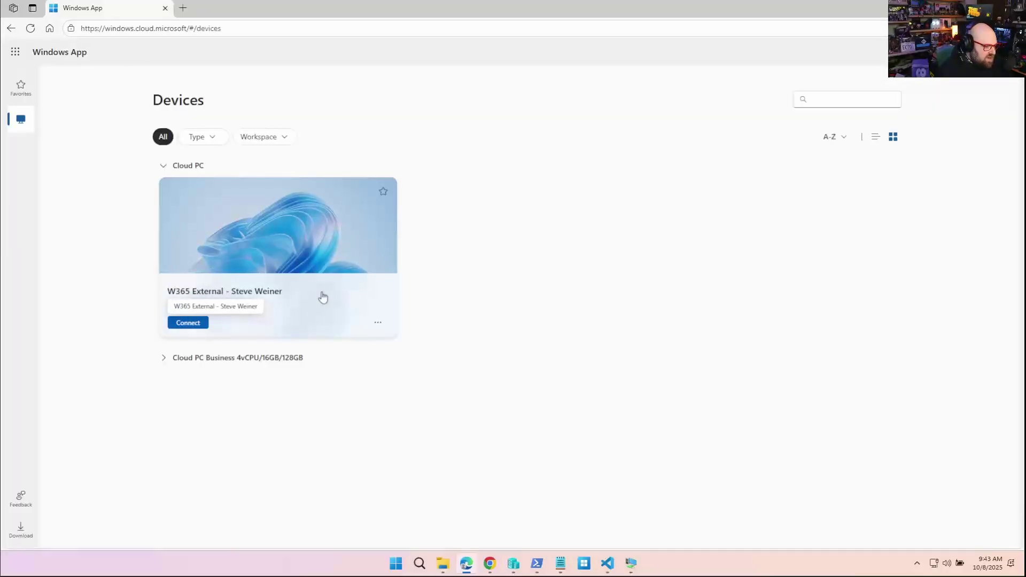
mouse_move(278, 257)
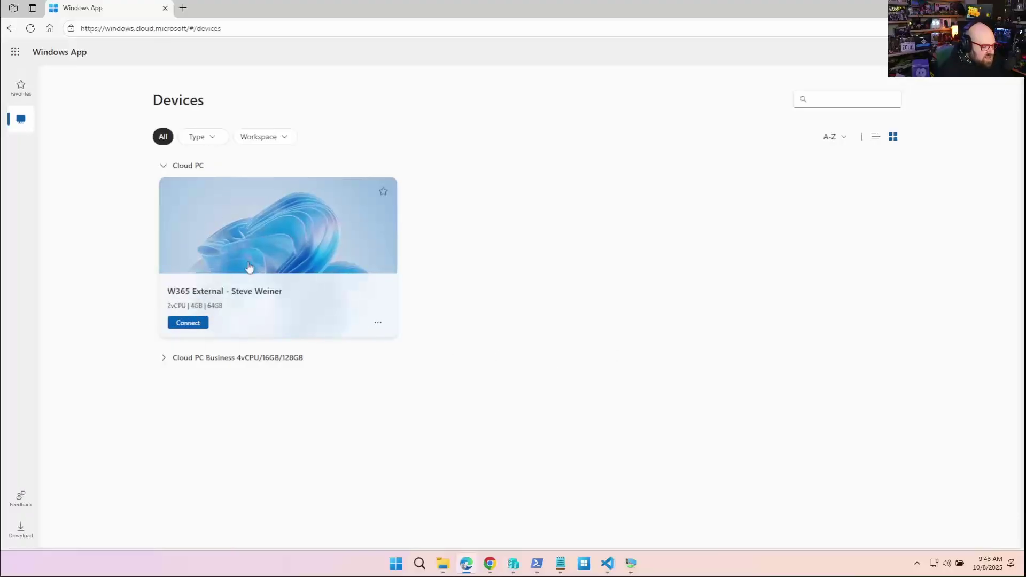
Connect to the W365 External Cloud PC, block camera access, and dismiss both notices.
left_click(190, 324)
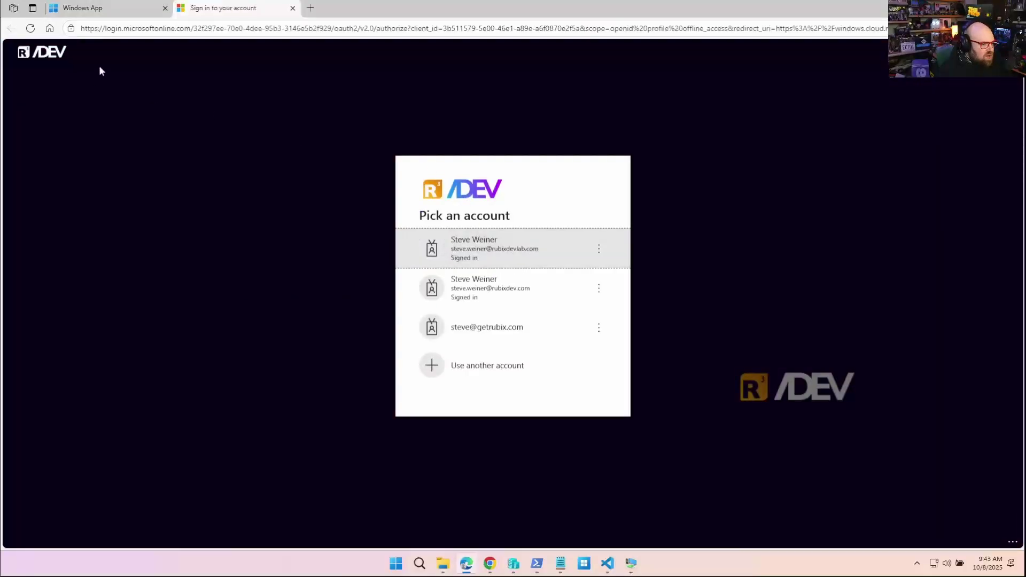
left_click(479, 245)
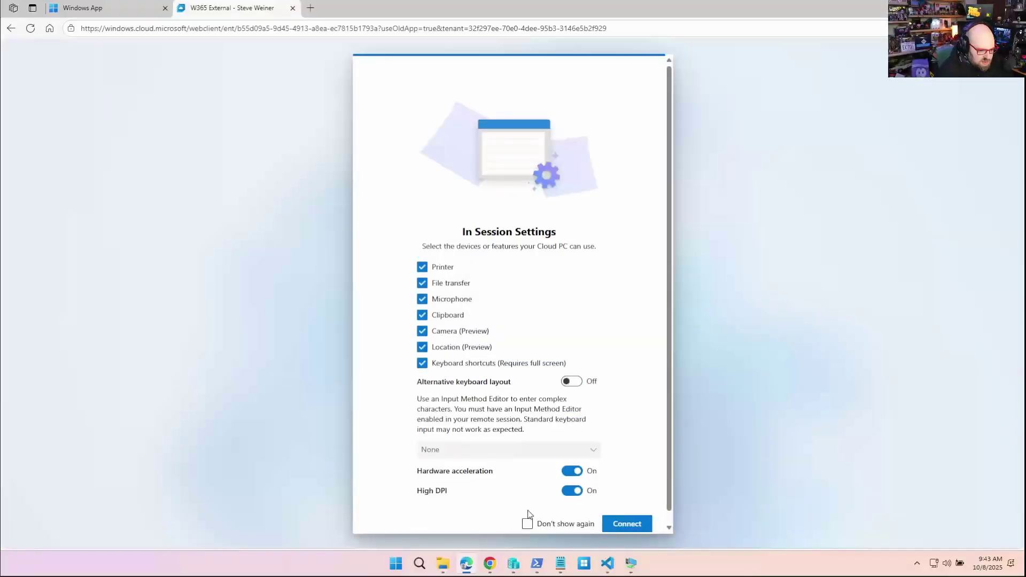
left_click(616, 524)
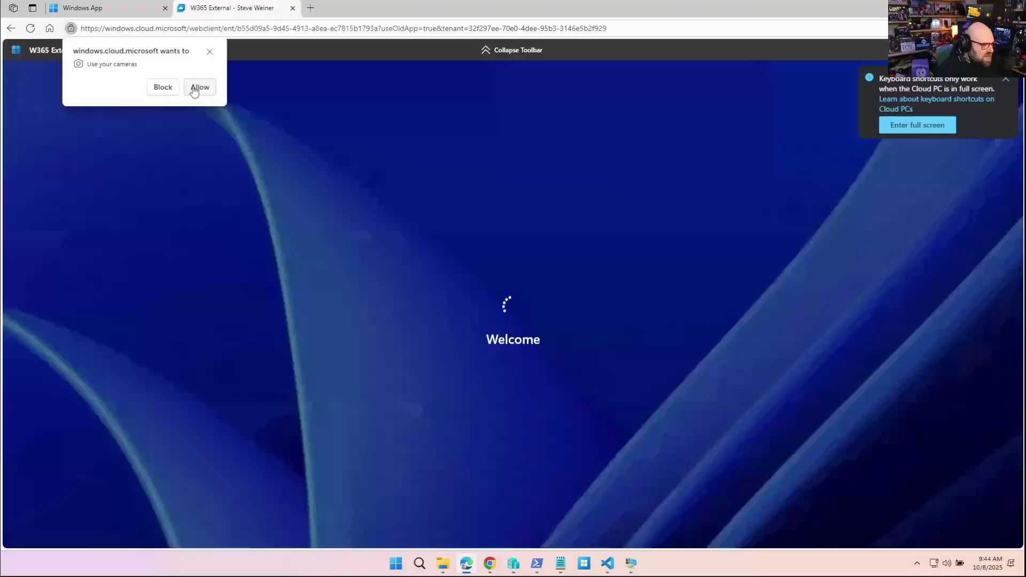
left_click(168, 87)
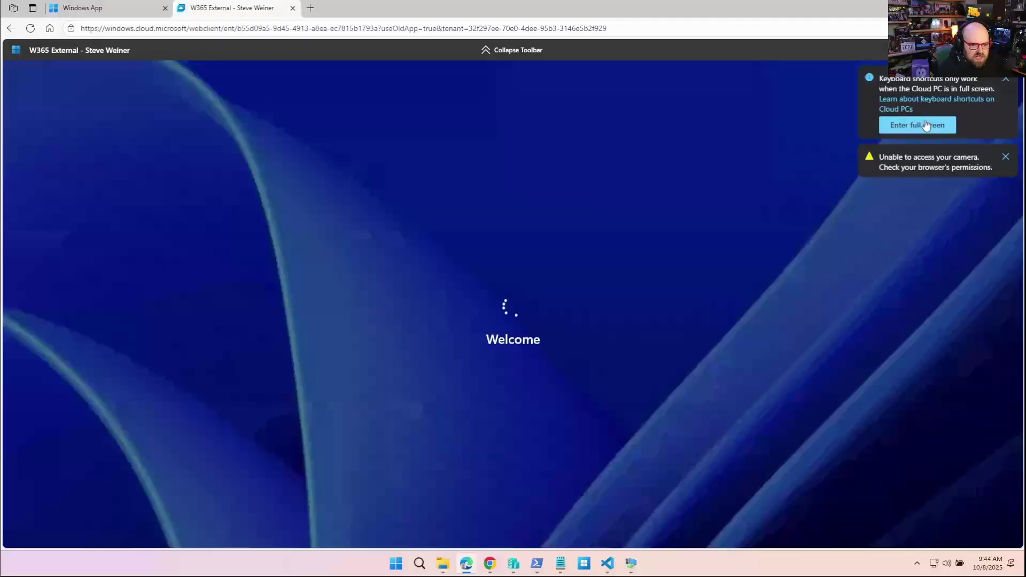
left_click(1004, 82)
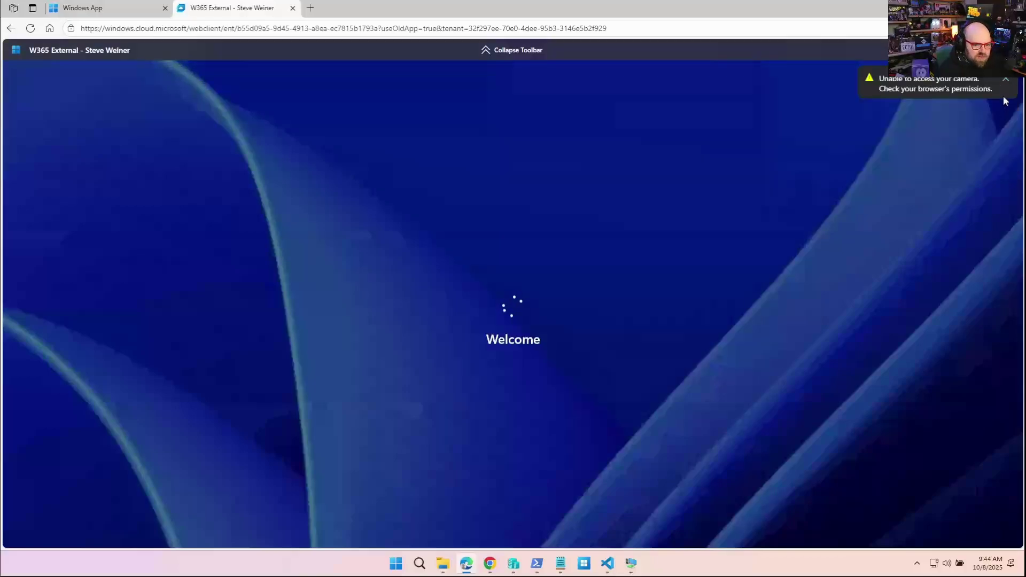
left_click(1006, 81)
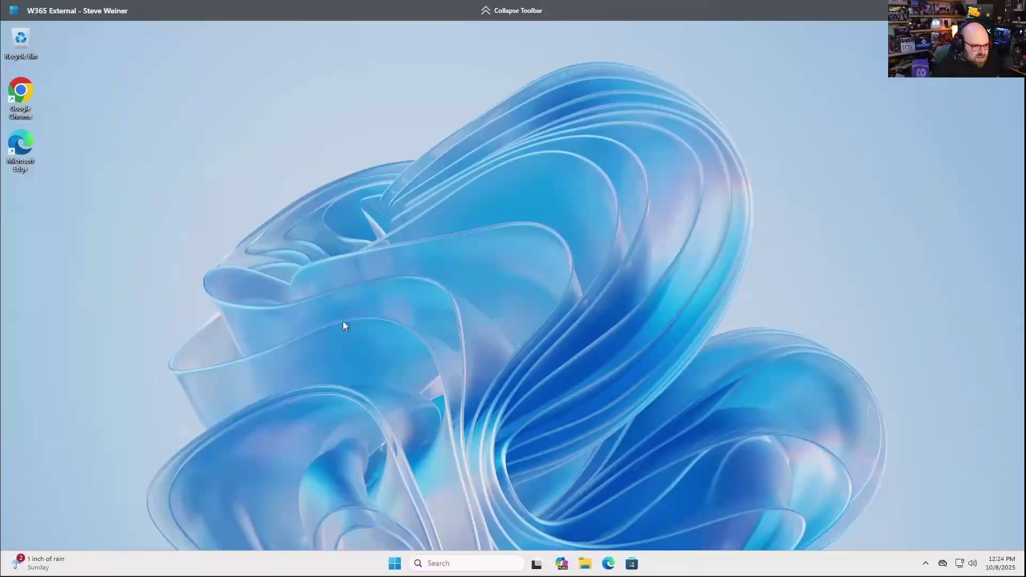
In the Cloud PC's Settings, expand the connected account under Accounts > Access work or school.
left_click(393, 563)
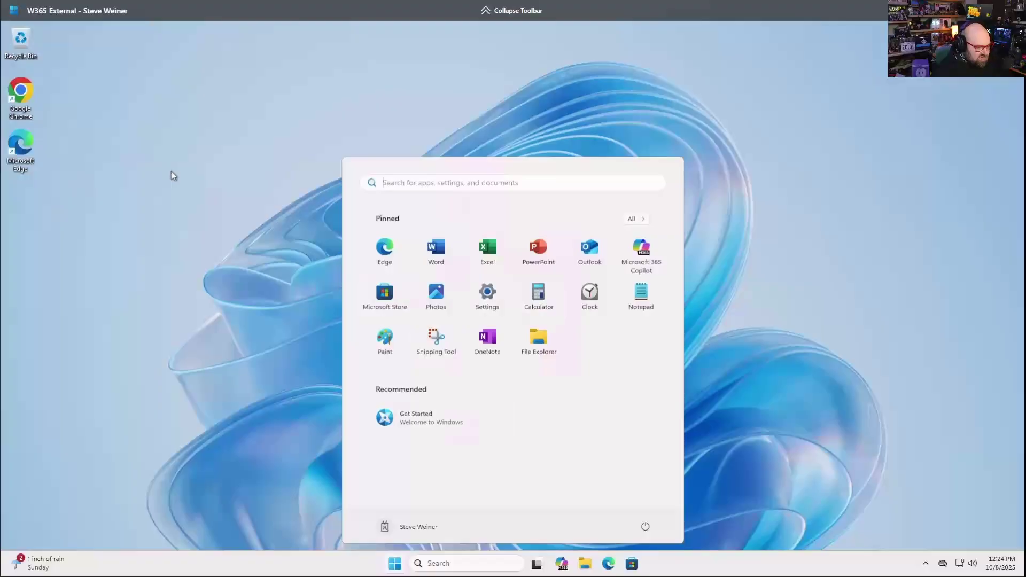
left_click(486, 296)
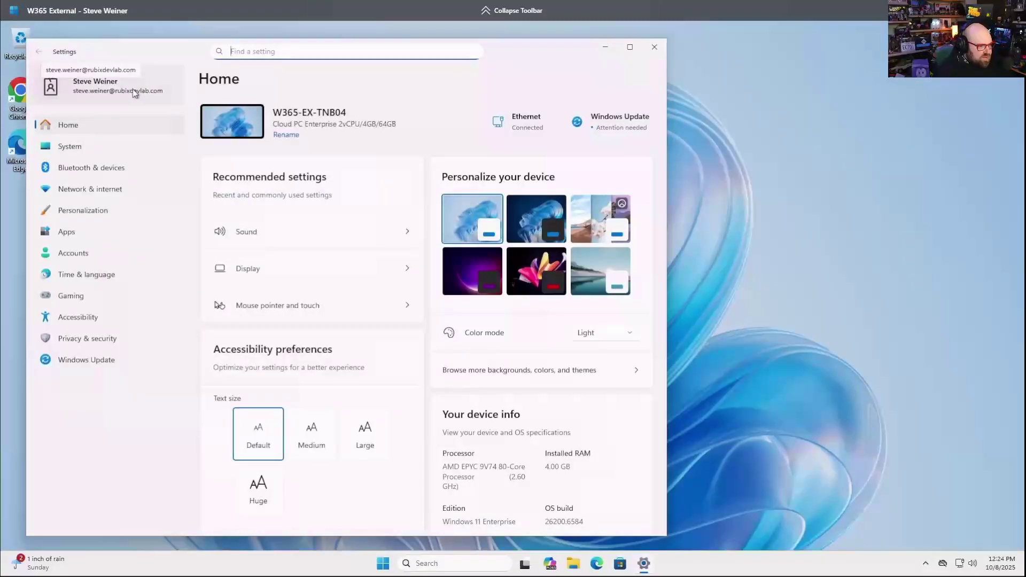
left_click(104, 254)
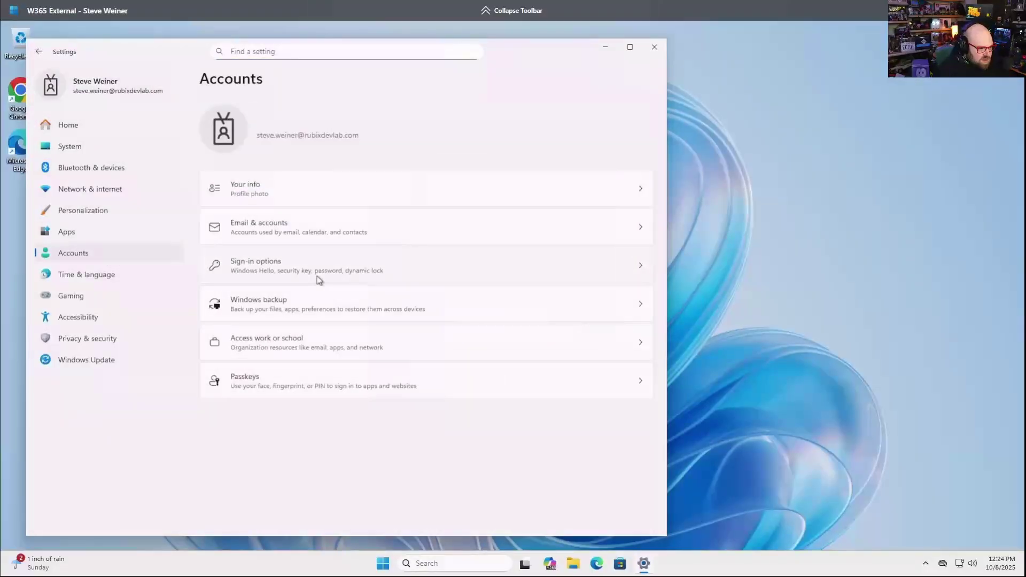
left_click(326, 339)
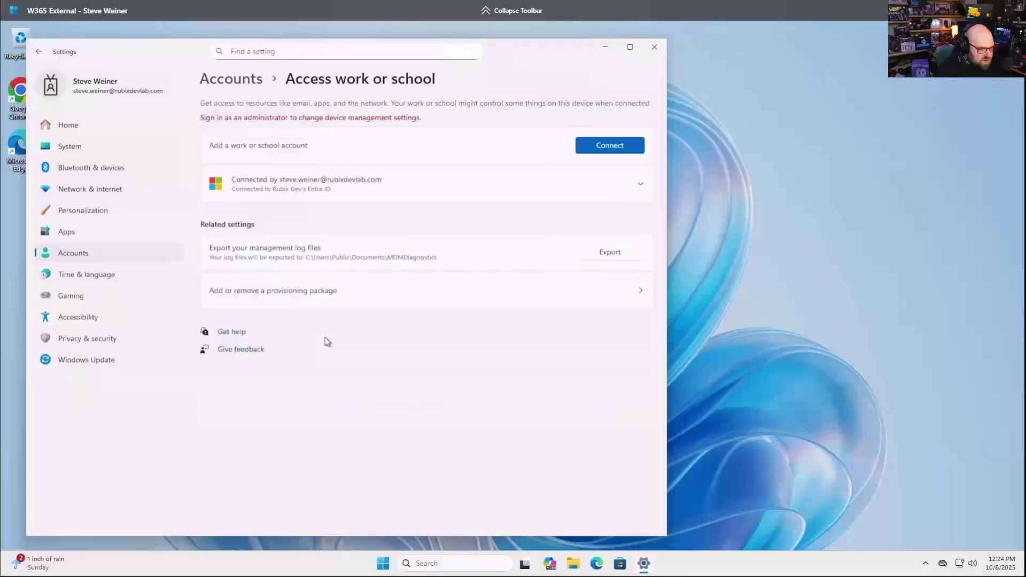
left_click(385, 190)
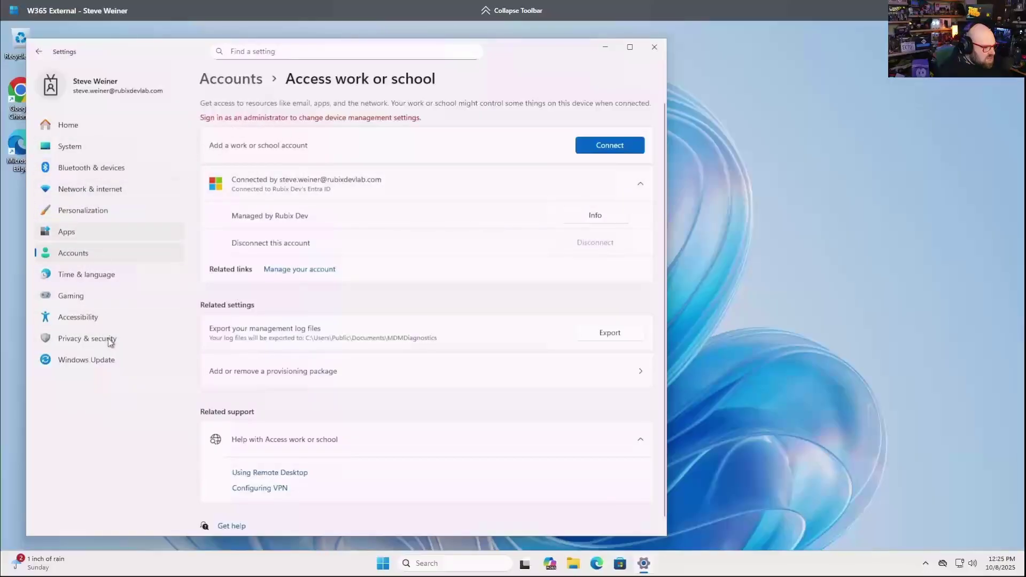
Switch to the Cloud PC's System settings and scroll through the page.
left_click(72, 146)
scroll(403, 394, "down", 6)
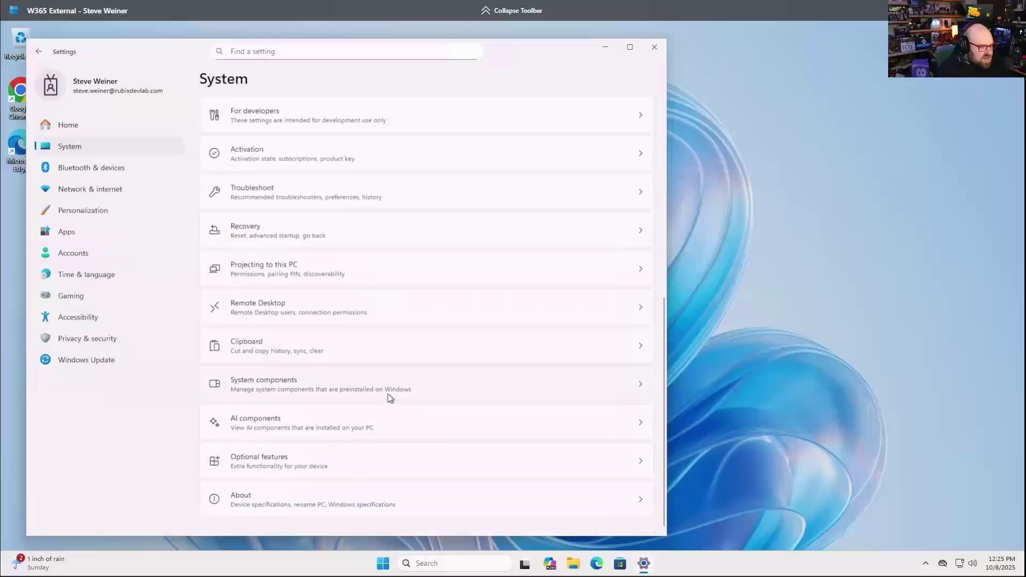
scroll(389, 394, "up", 5)
scroll(298, 266, "up", 2)
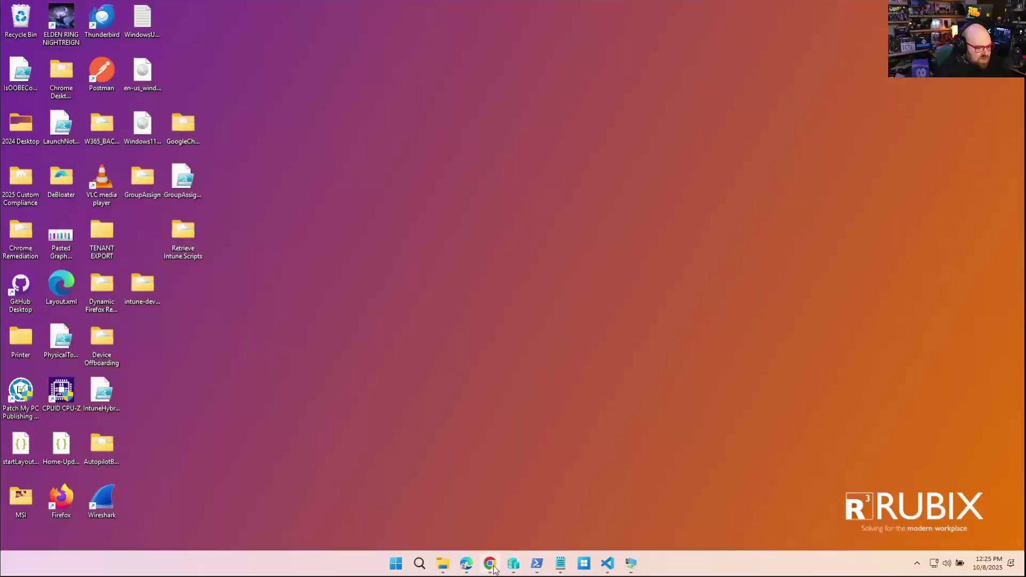
Back in Intune, open W365-EX-TNB04 from the Windows devices list.
left_click(493, 567)
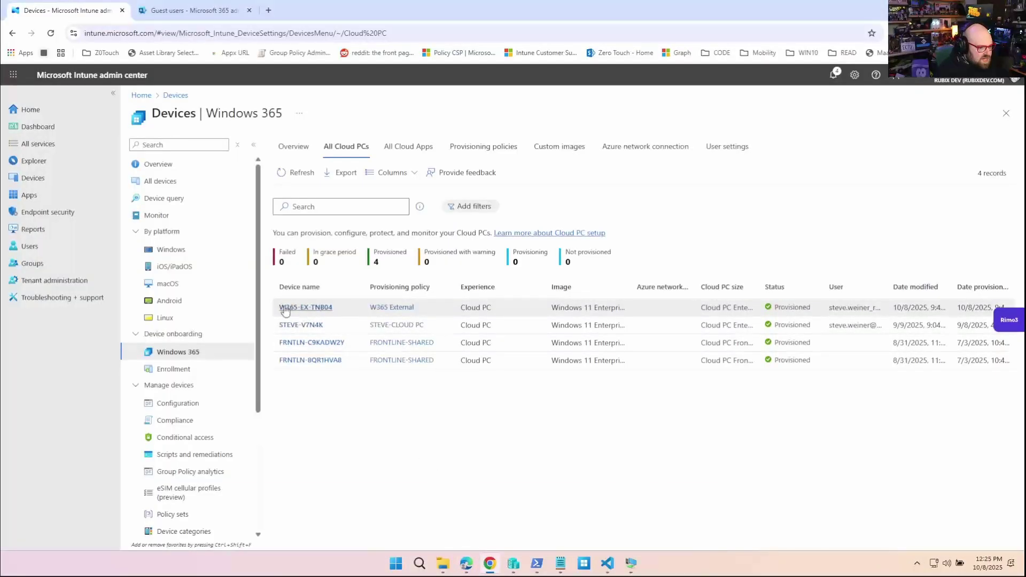
left_click(59, 178)
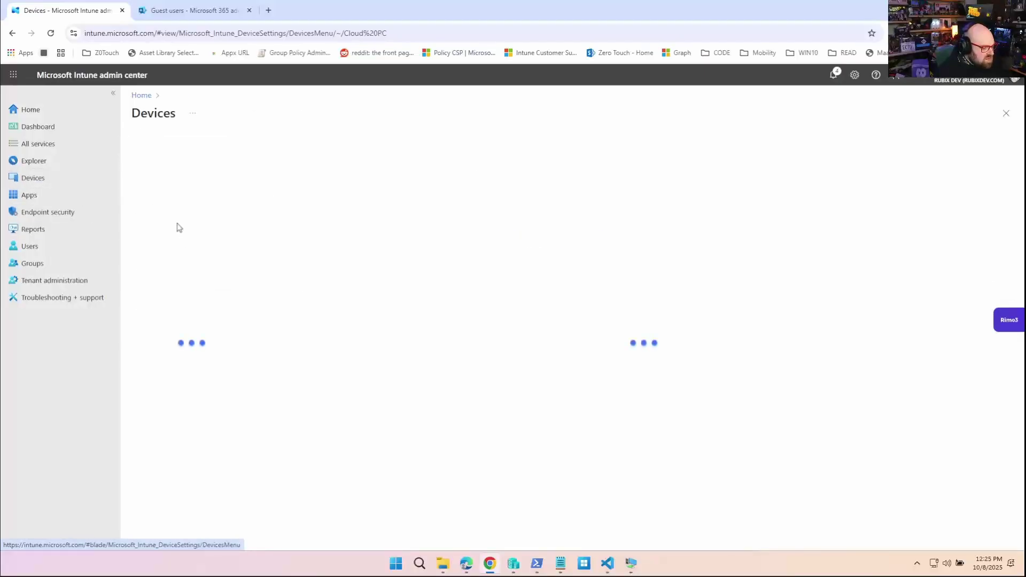
left_click(319, 231)
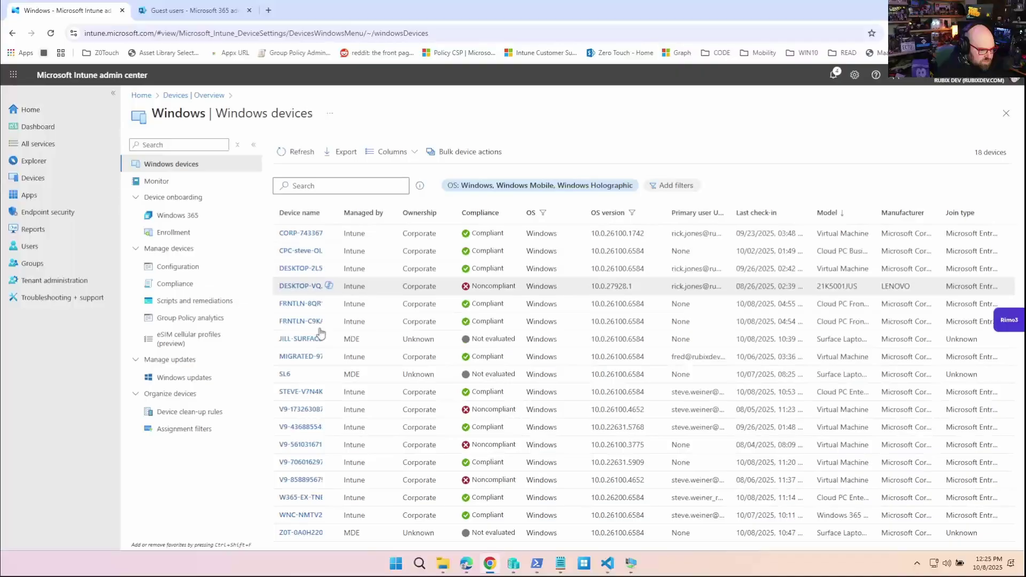
left_click(303, 499)
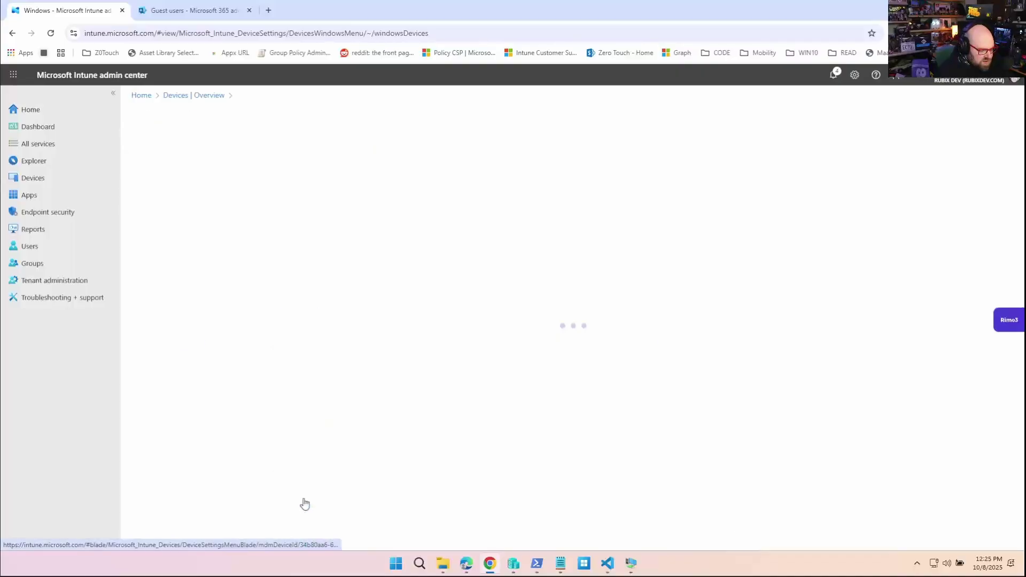